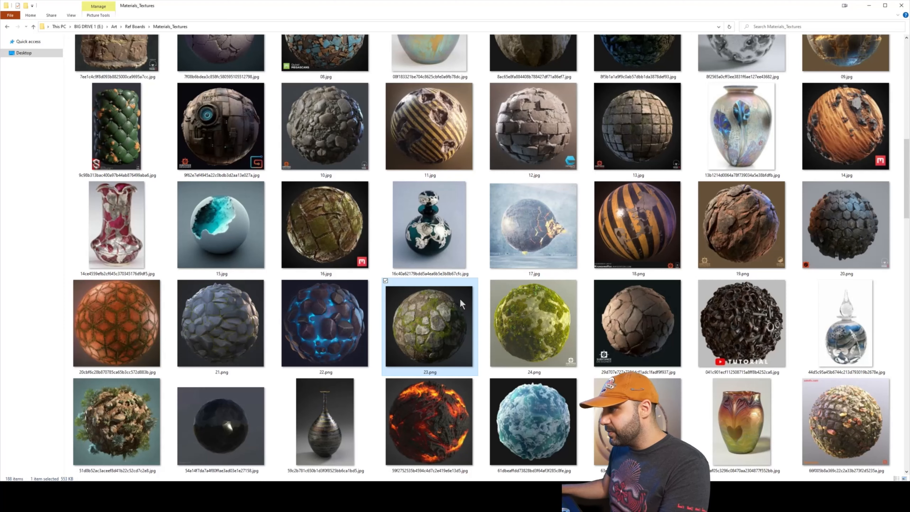
View the mossy-stone sphere 23.png and the black faceted sphere image from the Materials_Textures folder at full size
{"action": "double_click", "coordinate": [460, 299]}
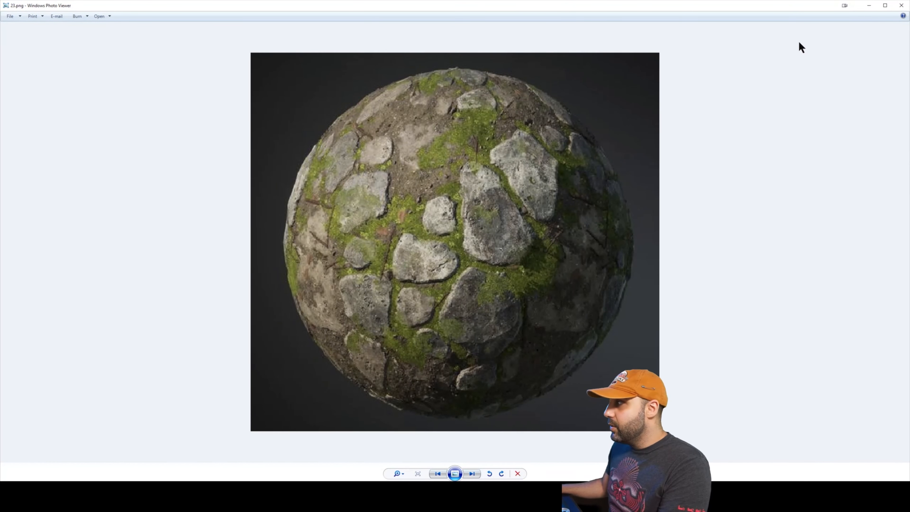
{"action": "left_click", "coordinate": [901, 5]}
{"action": "double_click", "coordinate": [846, 194]}
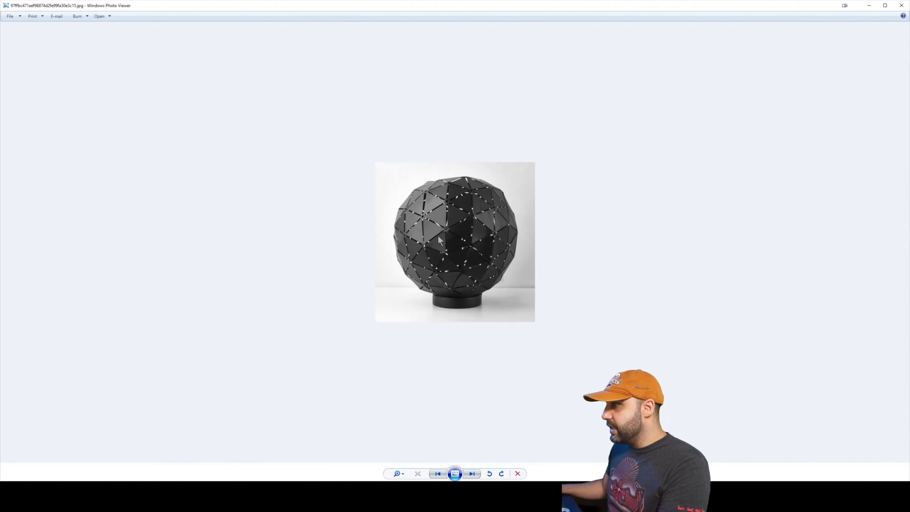
{"action": "scroll", "coordinate": [438, 236], "scroll_direction": "up", "scroll_amount": 2}
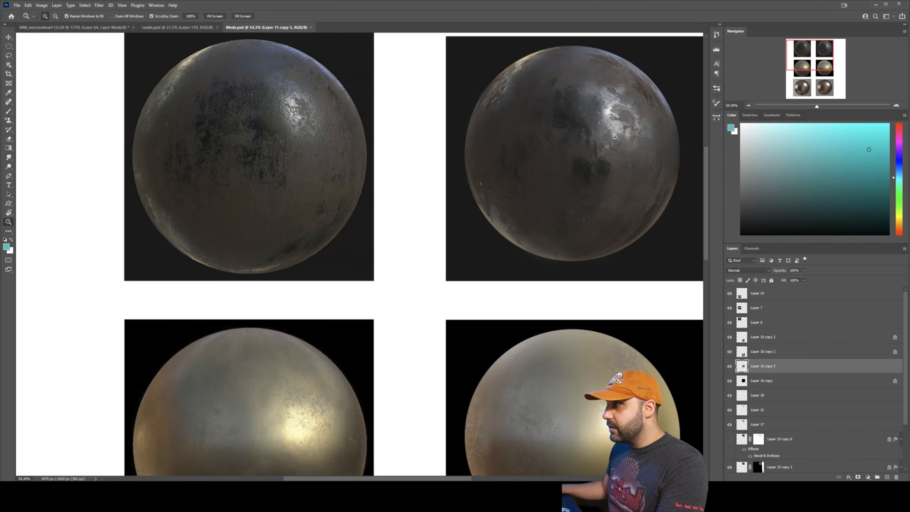
Compare the paired metal material sphere studies in Meds.psd, viewing both the overview and the surface details
{"action": "scroll", "coordinate": [614, 137], "scroll_direction": "down", "scroll_amount": 5}
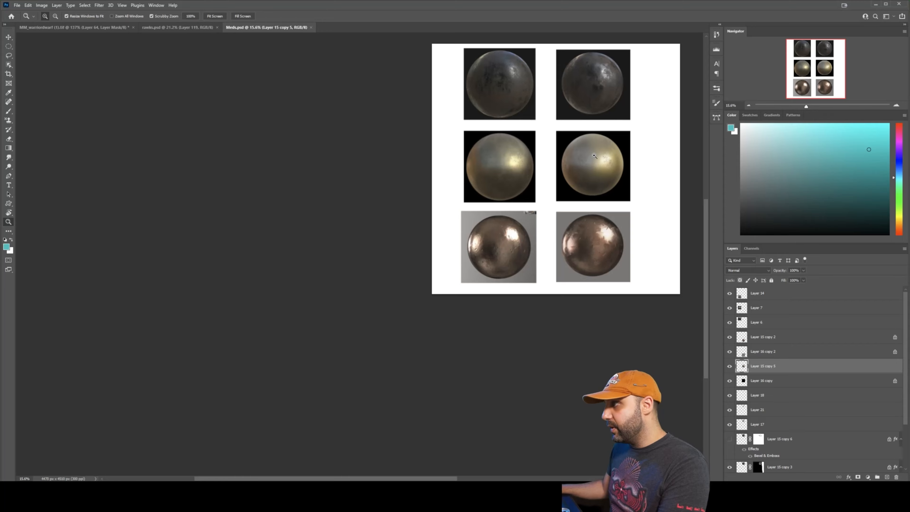
{"action": "scroll", "coordinate": [594, 156], "scroll_direction": "up", "scroll_amount": 6}
{"action": "scroll", "coordinate": [594, 156], "scroll_direction": "down", "scroll_amount": 5}
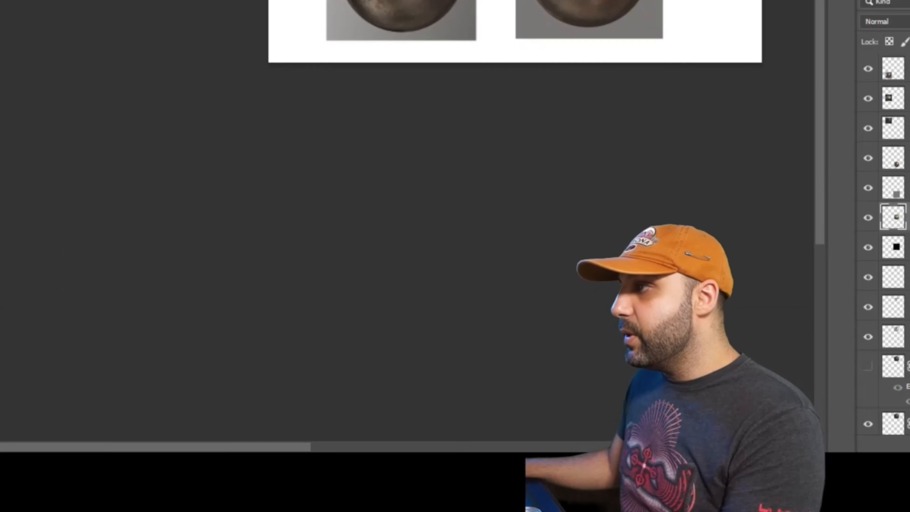
{"action": "scroll", "coordinate": [407, 220], "scroll_direction": "up", "scroll_amount": 3}
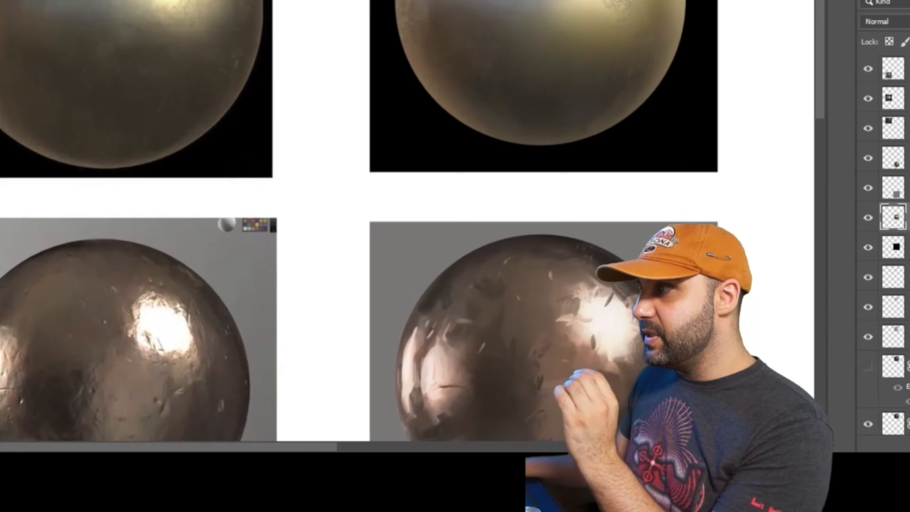
{"action": "scroll", "coordinate": [447, 100], "scroll_direction": "up", "scroll_amount": 2}
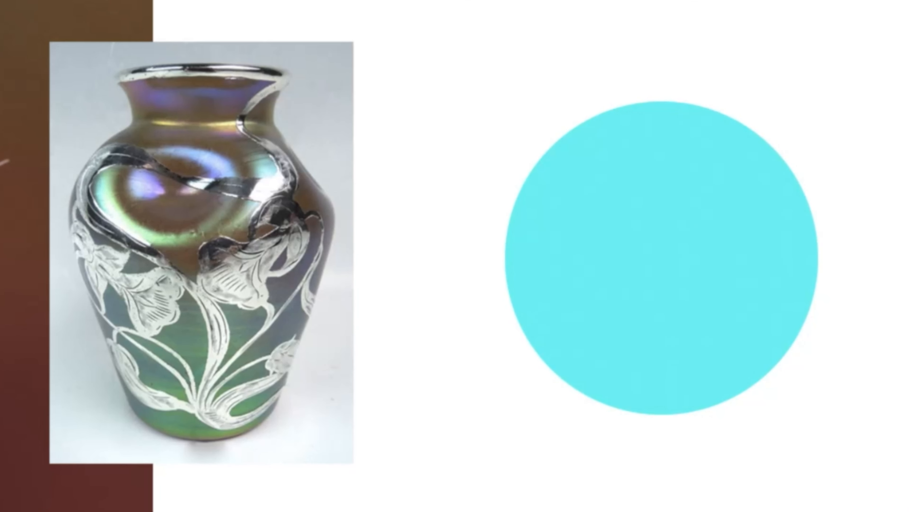
Make a square selection around the cyan circle, fill it with a vertical light-grey-to-white gradient backdrop and deselect
{"action": "left_click_drag", "start_coordinate": [463, 36], "coordinate": [810, 475]}
{"action": "left_click", "coordinate": [780, 376]}
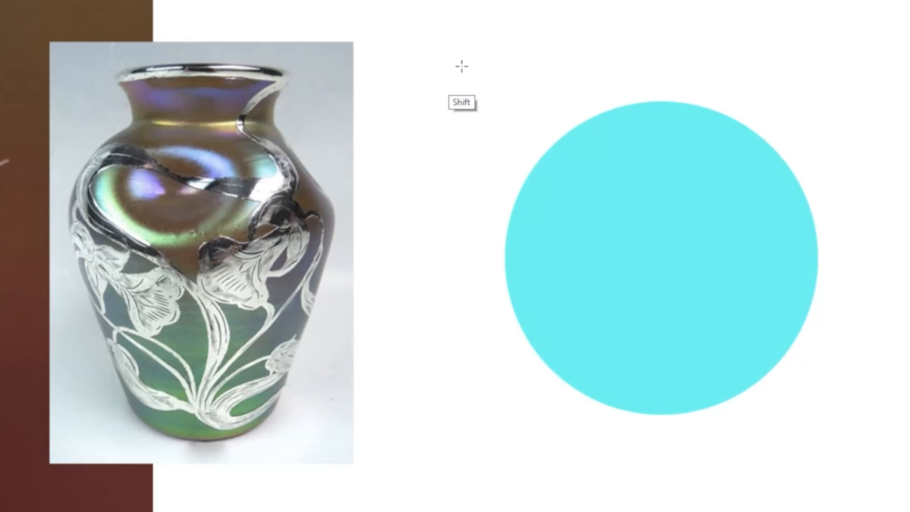
{"action": "left_click_drag", "start_coordinate": [432, 31], "coordinate": [888, 487]}
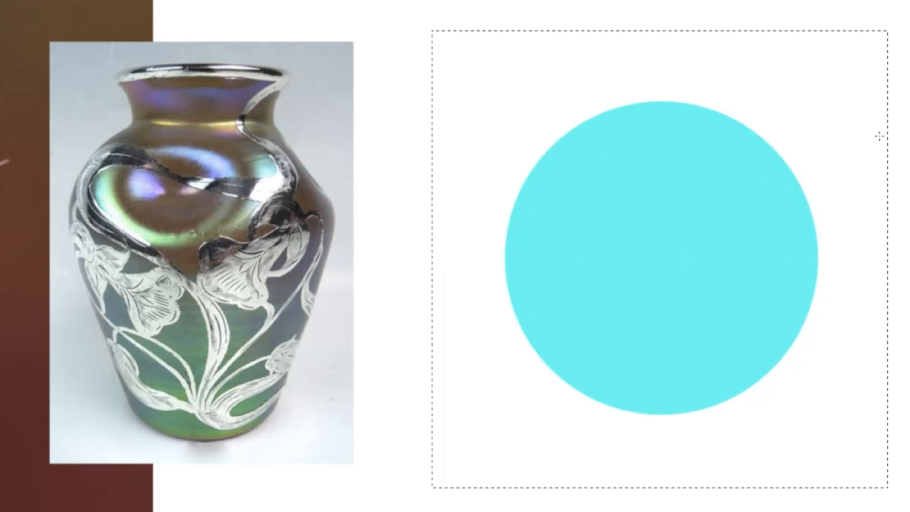
{"action": "key", "text": "alt+BackSpace"}
{"action": "key", "text": "ctrl+BackSpace"}
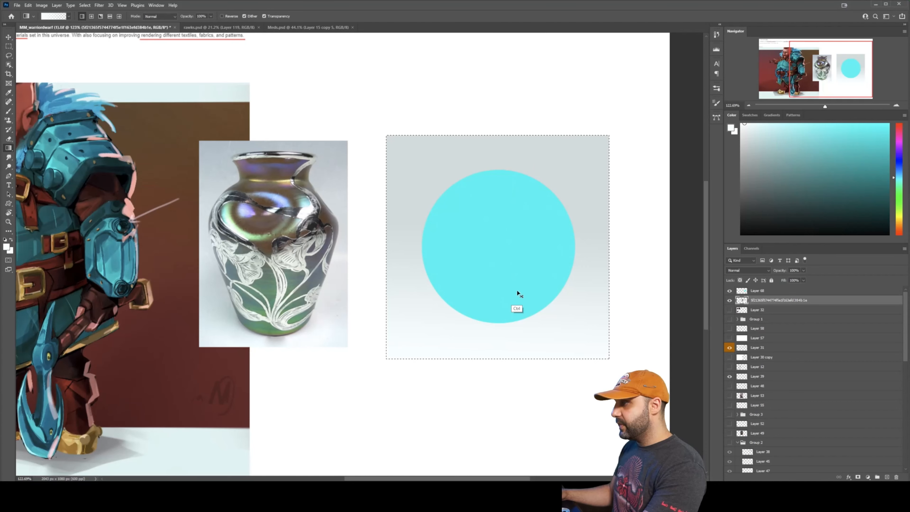
{"action": "key", "text": "ctrl+d"}
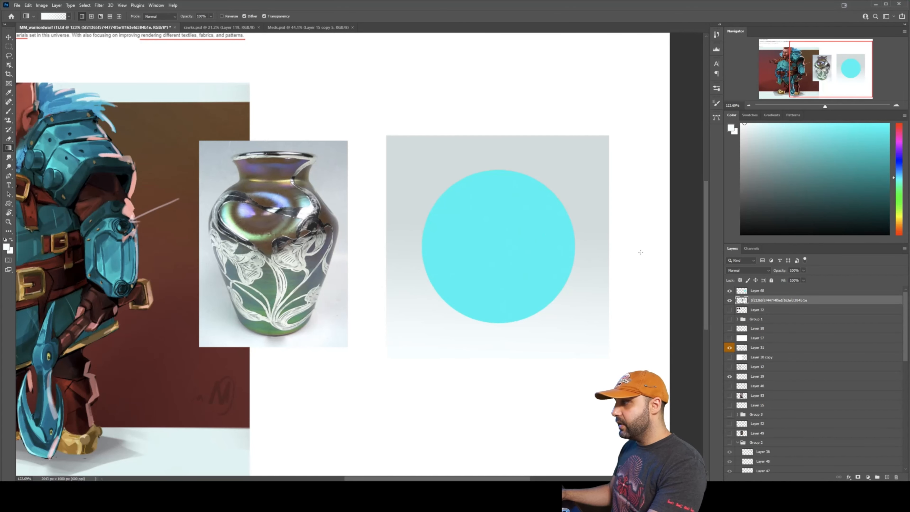
Select the cyan circle's layer and lock its transparent pixels, keeping the circle in its original position
{"action": "left_click", "coordinate": [533, 253], "text": "ctrl"}
{"action": "left_click_drag", "start_coordinate": [495, 248], "coordinate": [509, 251]}
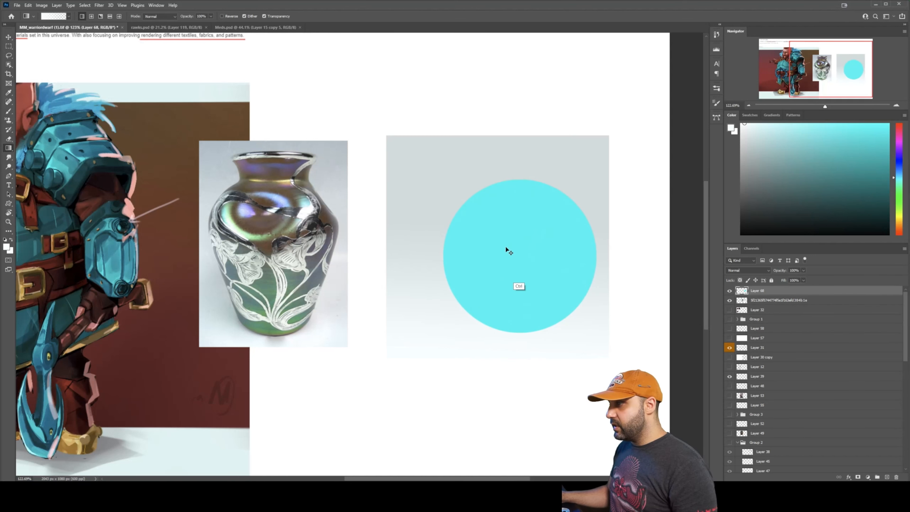
{"action": "key", "text": "ctrl+z"}
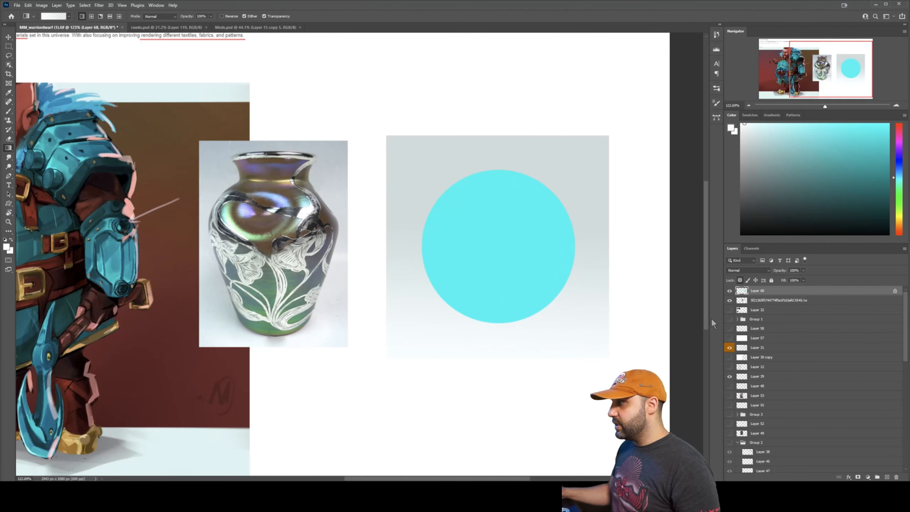
{"action": "key", "text": "b"}
{"action": "left_click_drag", "start_coordinate": [551, 186], "coordinate": [446, 309]}
{"action": "left_click_drag", "start_coordinate": [573, 235], "coordinate": [462, 303]}
{"action": "mouse_move", "coordinate": [425, 247]}
{"action": "left_mouse_down"}
{"action": "mouse_move", "coordinate": [571, 216]}
{"action": "mouse_move", "coordinate": [423, 231]}
{"action": "left_mouse_up"}
{"action": "key", "text": "ctrl+z"}
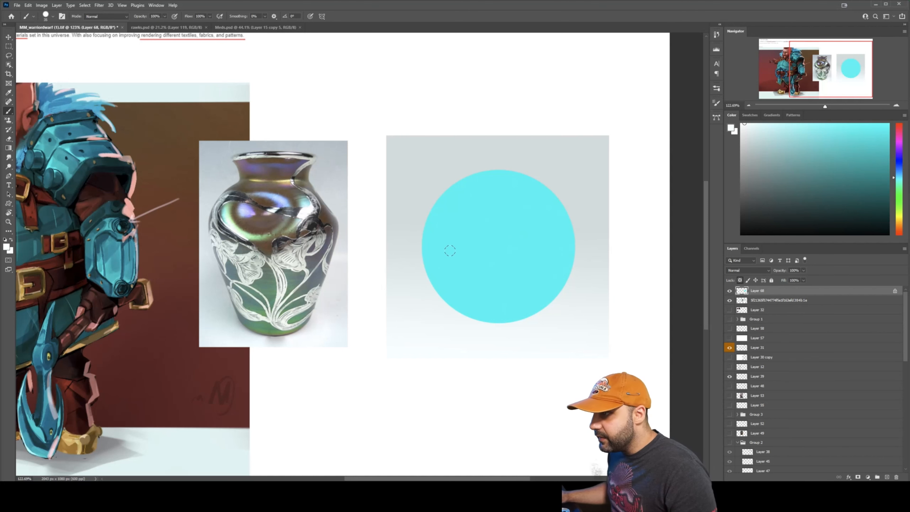
Inspect the vase reference closely and choose the textured brush Sampled Brush 2 31 for painting the circle
{"action": "key", "text": "z"}
{"action": "left_click_drag", "start_coordinate": [286, 277], "coordinate": [293, 262]}
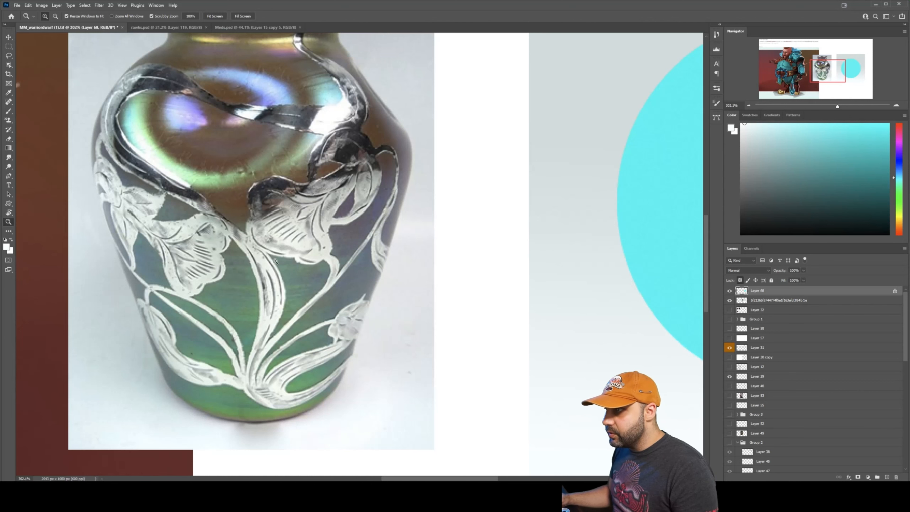
{"action": "scroll", "coordinate": [306, 139], "scroll_direction": "down", "scroll_amount": 5}
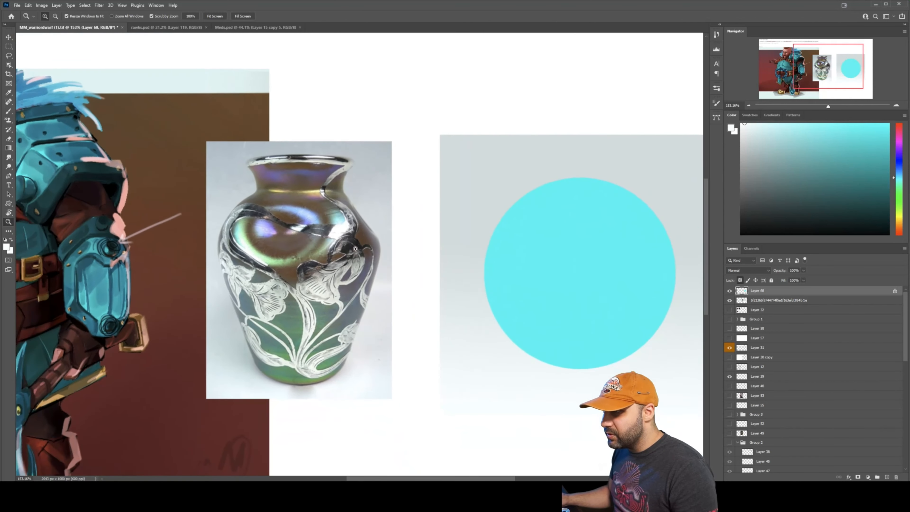
{"action": "left_click_drag", "start_coordinate": [424, 272], "coordinate": [325, 213]}
{"action": "key", "text": "b"}
{"action": "right_click", "coordinate": [524, 222]}
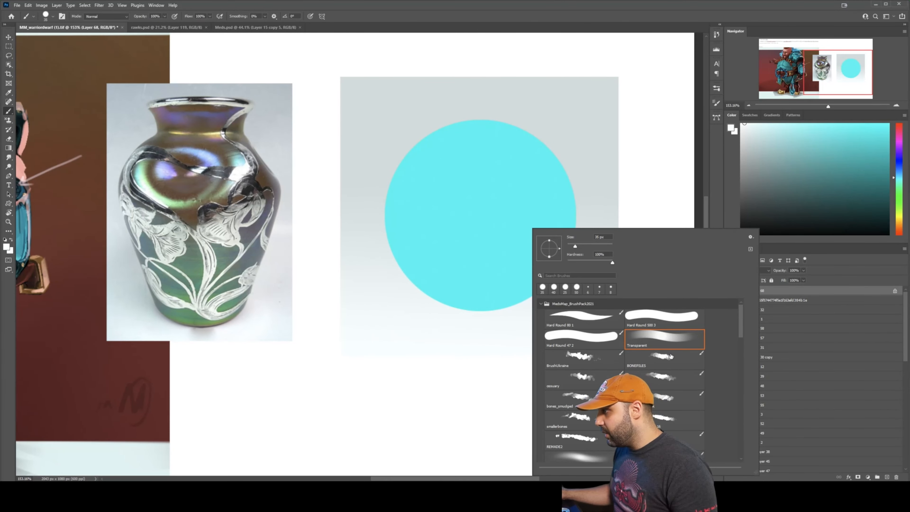
{"action": "scroll", "coordinate": [664, 383], "scroll_direction": "down", "scroll_amount": 4}
{"action": "left_click", "coordinate": [665, 384]}
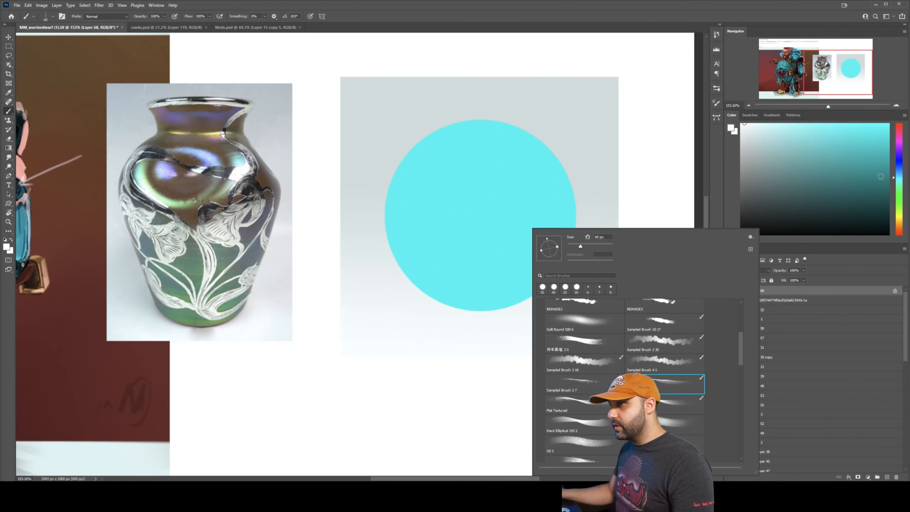
Paint the whole circle deep blue and layer green bands with a yellow-ochre strip over its lower part
{"action": "left_click", "coordinate": [900, 170]}
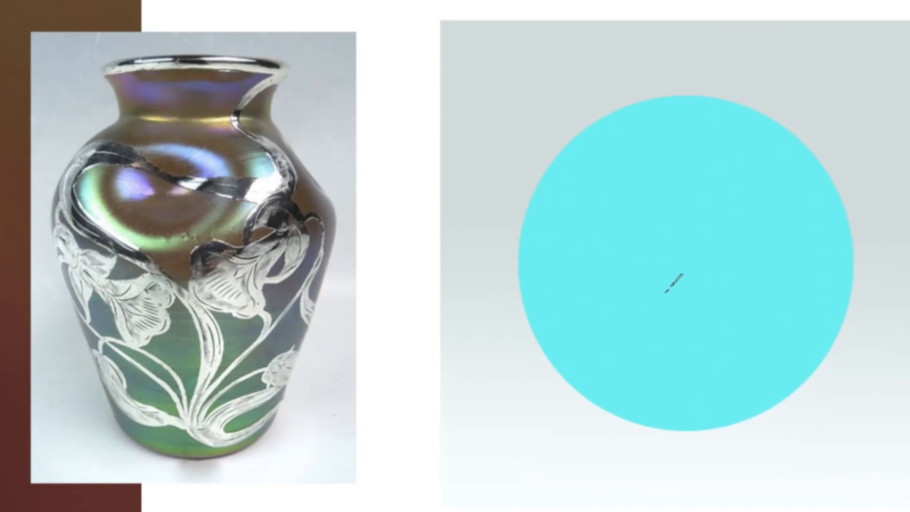
{"action": "mouse_move", "coordinate": [673, 283]}
{"action": "left_mouse_down"}
{"action": "mouse_move", "coordinate": [467, 244]}
{"action": "mouse_move", "coordinate": [774, 203]}
{"action": "mouse_move", "coordinate": [886, 155]}
{"action": "left_mouse_up"}
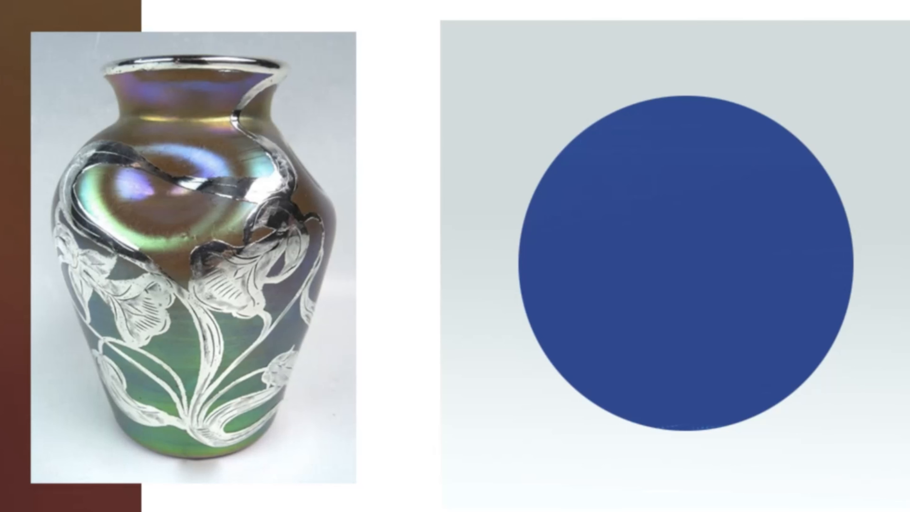
{"action": "mouse_move", "coordinate": [552, 371]}
{"action": "left_mouse_down"}
{"action": "mouse_move", "coordinate": [566, 358]}
{"action": "mouse_move", "coordinate": [802, 344]}
{"action": "mouse_move", "coordinate": [561, 312]}
{"action": "left_mouse_up"}
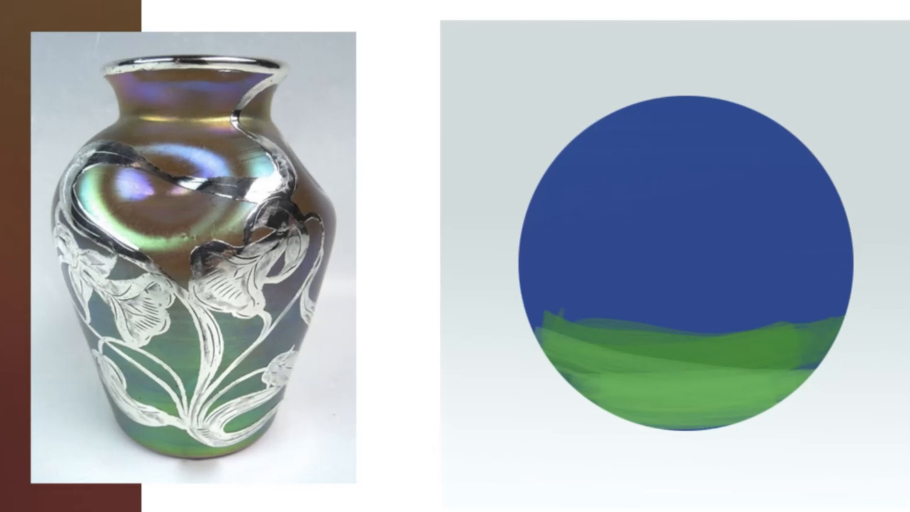
{"action": "left_click_drag", "start_coordinate": [779, 405], "coordinate": [585, 407]}
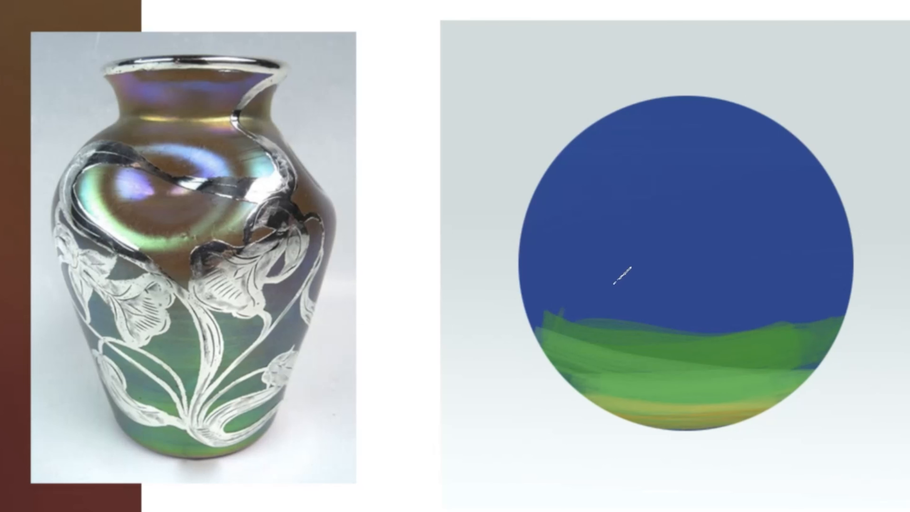
Paint a purple band across the circle's middle and blend it into the blue above and the green below
{"action": "mouse_move", "coordinate": [519, 265]}
{"action": "left_mouse_down"}
{"action": "mouse_move", "coordinate": [578, 280]}
{"action": "mouse_move", "coordinate": [851, 297]}
{"action": "mouse_move", "coordinate": [548, 260]}
{"action": "mouse_move", "coordinate": [849, 272]}
{"action": "left_mouse_up"}
{"action": "key", "text": "alt"}
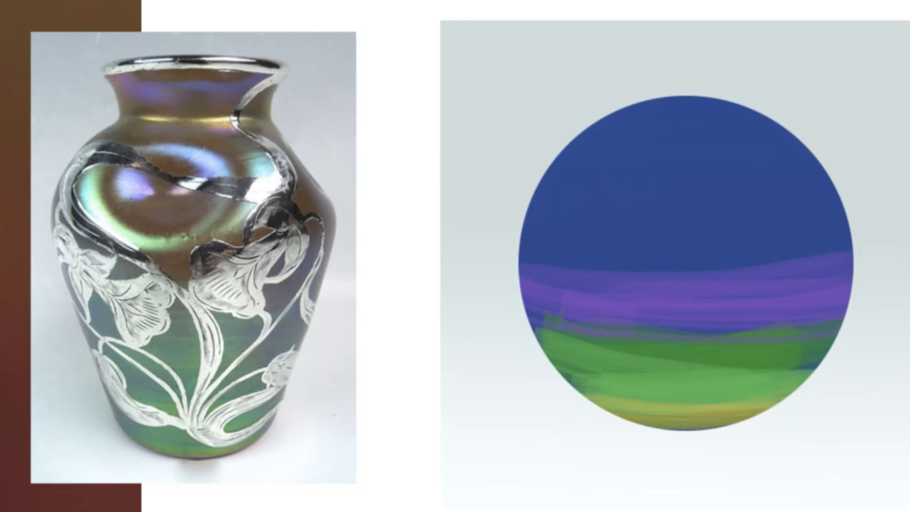
{"action": "left_click_drag", "start_coordinate": [514, 283], "coordinate": [900, 284]}
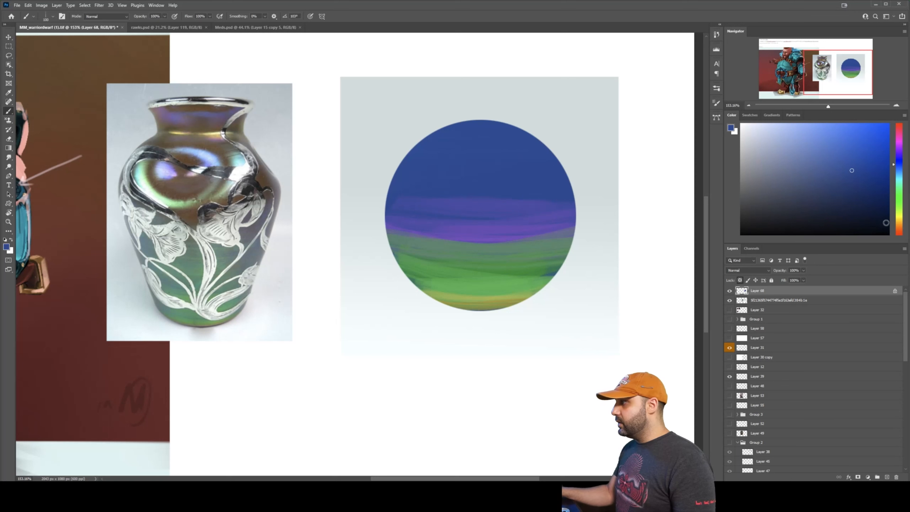
Paint the upper part of the circle in muted orange-brown and blend its lower edge into the blue with sampled colours
{"action": "left_click", "coordinate": [908, 233]}
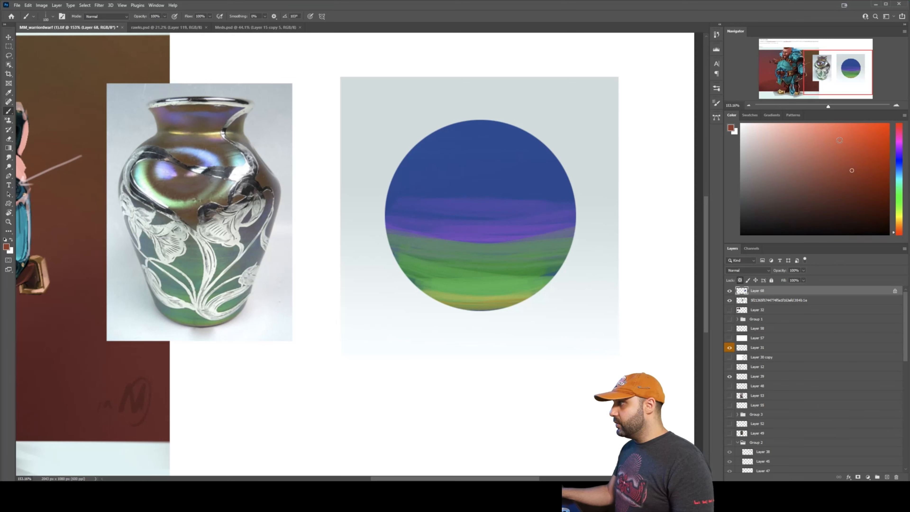
{"action": "left_click_drag", "start_coordinate": [905, 235], "coordinate": [903, 228]}
{"action": "key", "text": "bracketright"}
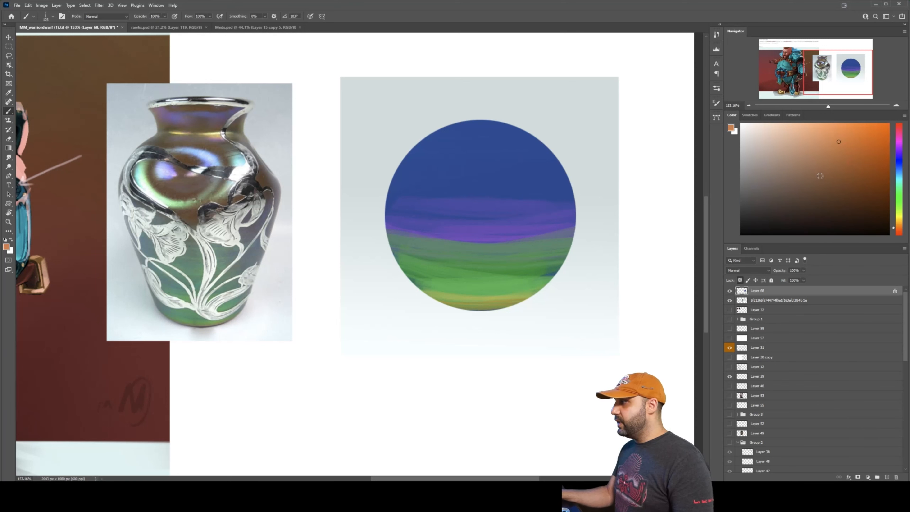
{"action": "left_click_drag", "start_coordinate": [820, 176], "coordinate": [814, 178]}
{"action": "key", "text": "bracketright"}
{"action": "mouse_move", "coordinate": [565, 167]}
{"action": "left_mouse_down"}
{"action": "mouse_move", "coordinate": [399, 163]}
{"action": "mouse_move", "coordinate": [548, 138]}
{"action": "left_mouse_up"}
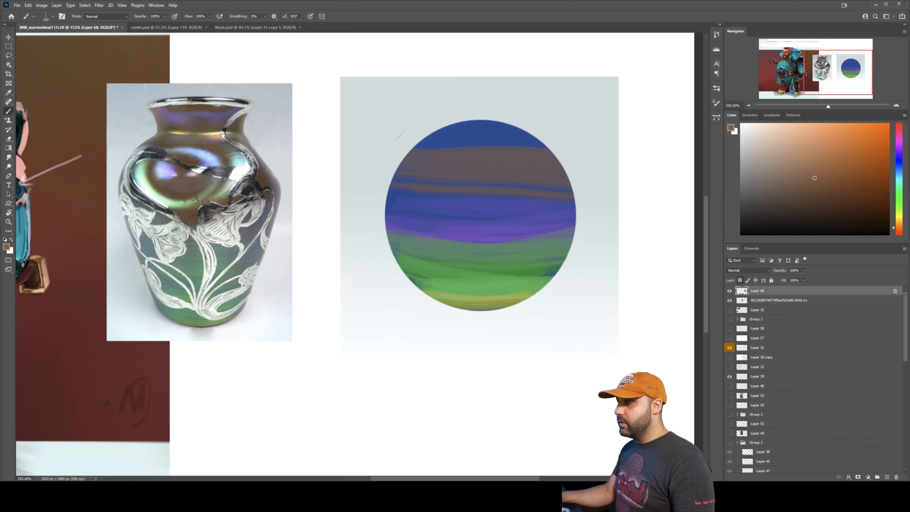
{"action": "left_click_drag", "start_coordinate": [419, 135], "coordinate": [512, 124]}
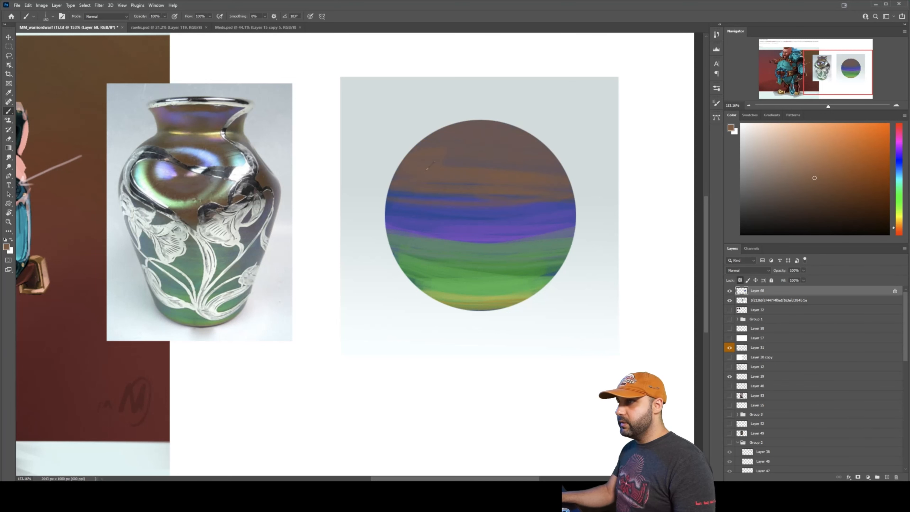
{"action": "left_click", "coordinate": [533, 201], "text": "alt"}
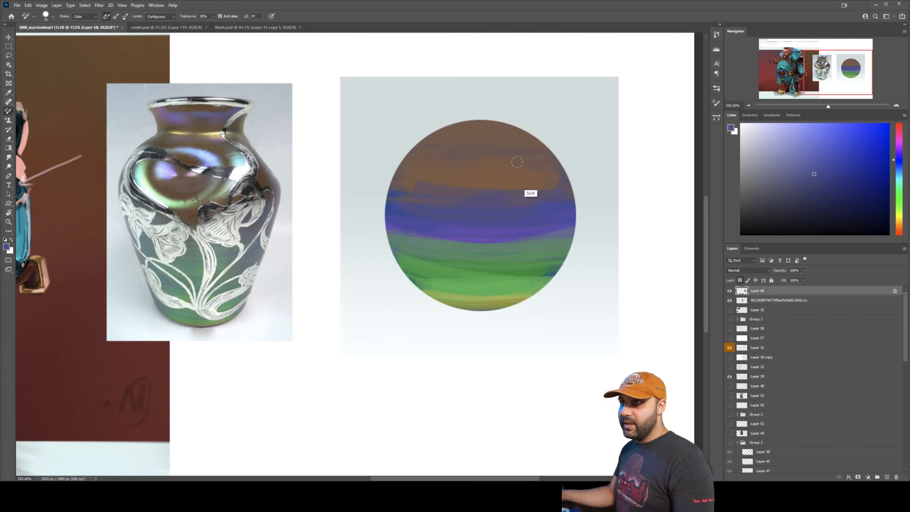
Choose a textured Mixer Brush preset set to Very Wet, Light Mix and smooth the transitions between the colour bands
{"action": "right_click", "coordinate": [515, 196]}
{"action": "left_click_drag", "start_coordinate": [726, 293], "coordinate": [725, 330]}
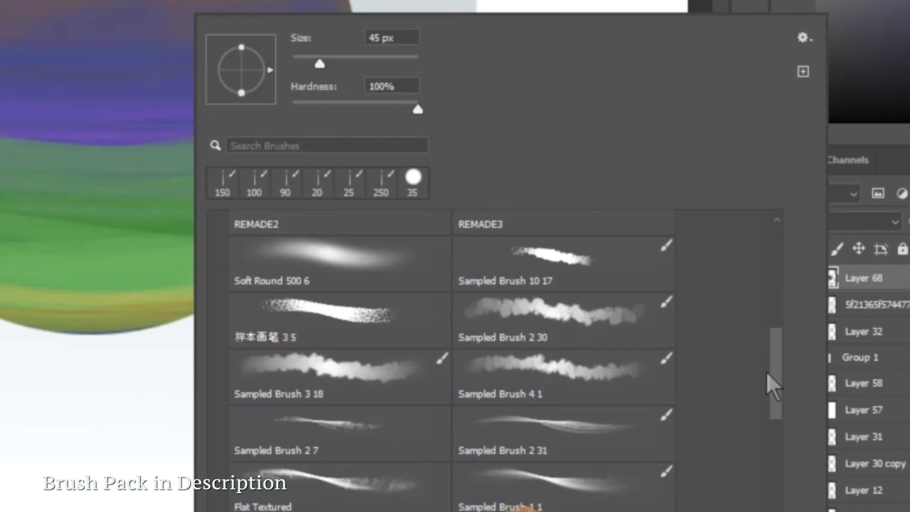
{"action": "mouse_move", "coordinate": [766, 373]}
{"action": "left_mouse_down"}
{"action": "mouse_move", "coordinate": [771, 455]}
{"action": "mouse_move", "coordinate": [755, 511]}
{"action": "left_mouse_up"}
{"action": "double_click", "coordinate": [367, 423]}
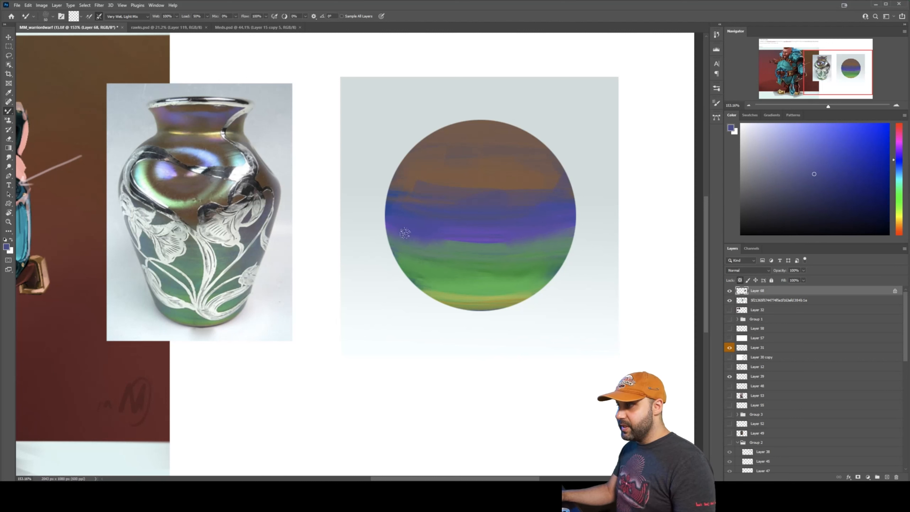
{"action": "left_click_drag", "start_coordinate": [405, 233], "coordinate": [468, 242]}
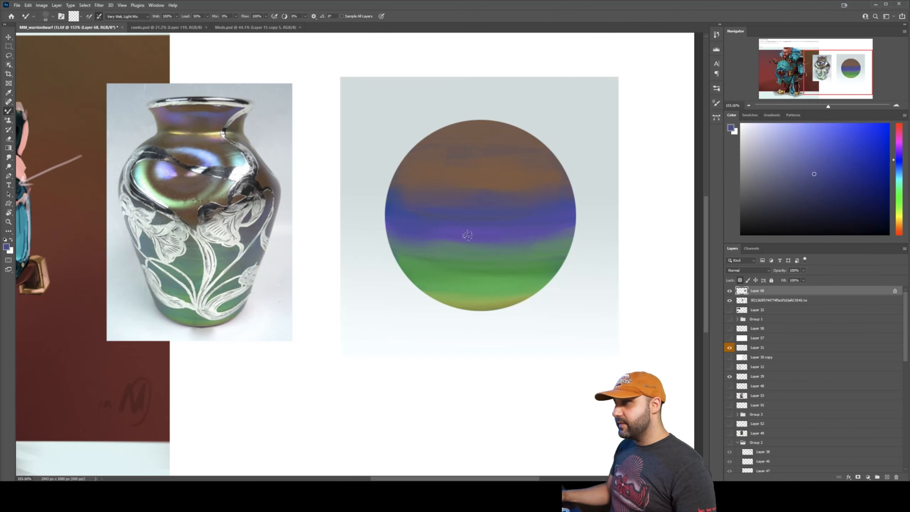
Glaze muted blue-violet over the sphere's colour bands with a large soft round brush to soften their transitions
{"action": "key", "text": "shift+b"}
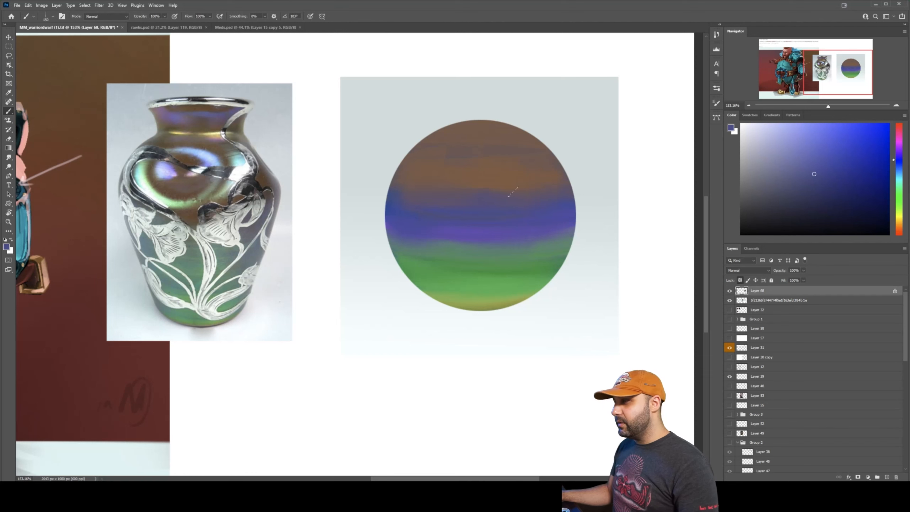
{"action": "right_click", "coordinate": [529, 222]}
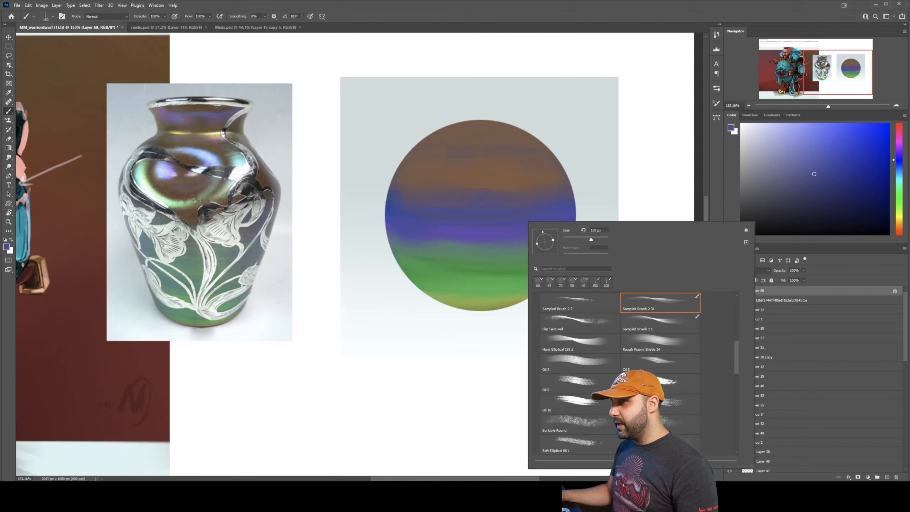
{"action": "left_click", "coordinate": [734, 320]}
{"action": "left_click", "coordinate": [571, 397]}
{"action": "left_click", "coordinate": [497, 244]}
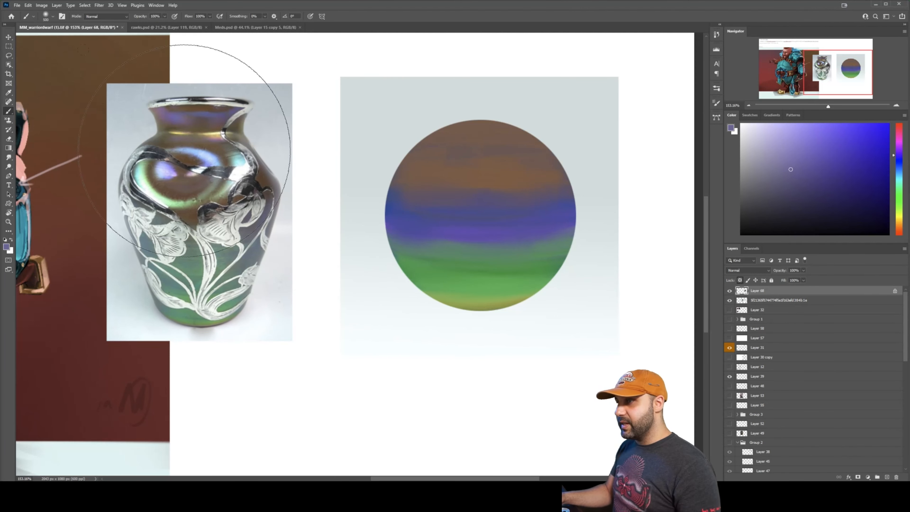
{"action": "key", "text": "bracketleft"}
{"action": "key", "text": "bracketleft"}
{"action": "key", "text": "bracketleft"}
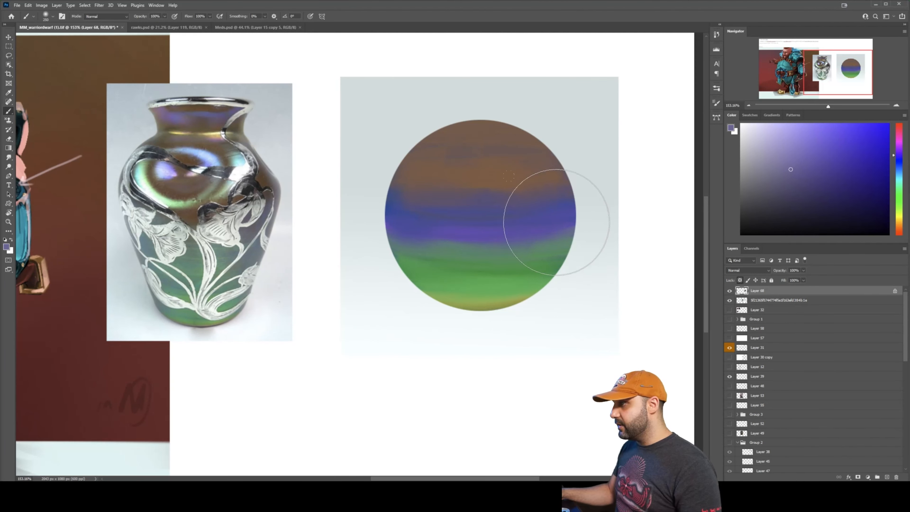
{"action": "mouse_move", "coordinate": [371, 224]}
{"action": "left_mouse_down"}
{"action": "mouse_move", "coordinate": [465, 216]}
{"action": "mouse_move", "coordinate": [480, 236]}
{"action": "mouse_move", "coordinate": [394, 192]}
{"action": "mouse_move", "coordinate": [520, 188]}
{"action": "mouse_move", "coordinate": [419, 205]}
{"action": "left_mouse_up"}
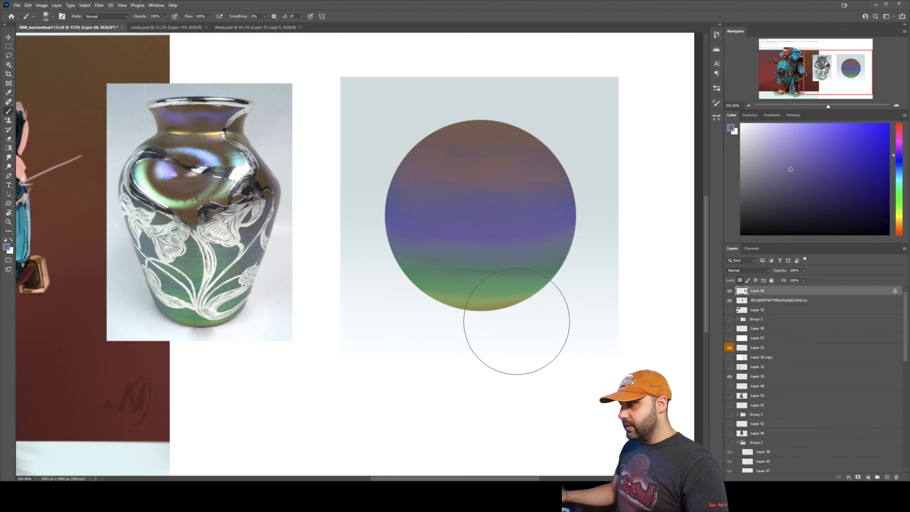
Select a crescent along the sphere's lower rim, fill it with light violet on a new layer and clip it to the sphere
{"action": "key", "text": "l"}
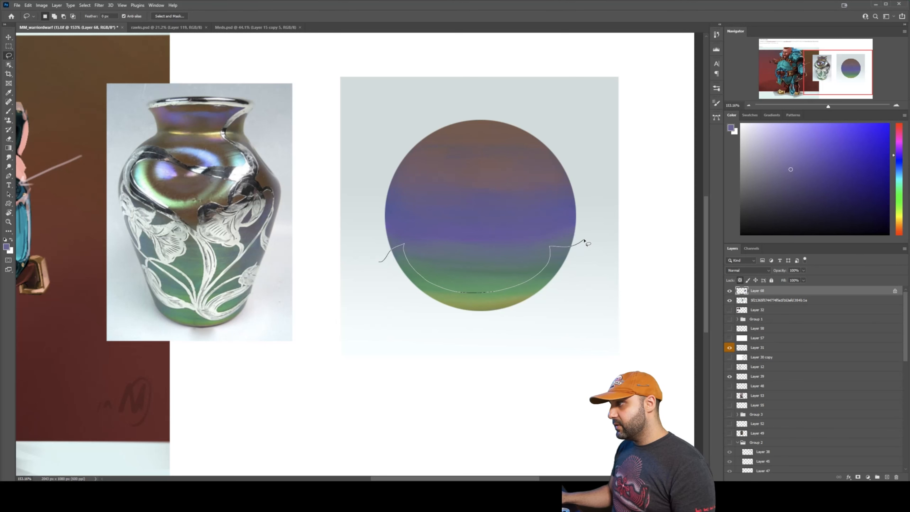
{"action": "left_click_drag", "start_coordinate": [604, 226], "coordinate": [375, 256]}
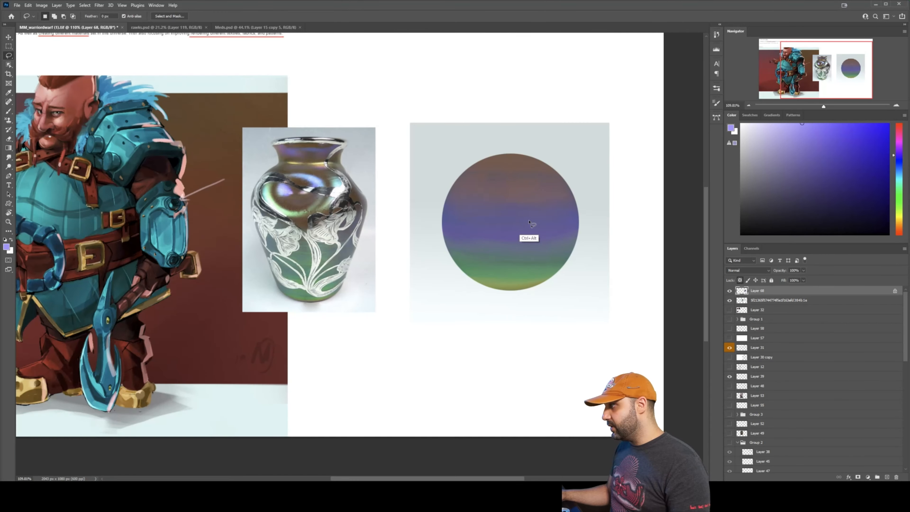
{"action": "key", "text": "ctrl+shift+alt+n"}
{"action": "mouse_move", "coordinate": [590, 247]}
{"action": "left_mouse_down"}
{"action": "mouse_move", "coordinate": [448, 268]}
{"action": "mouse_move", "coordinate": [598, 247]}
{"action": "left_mouse_up"}
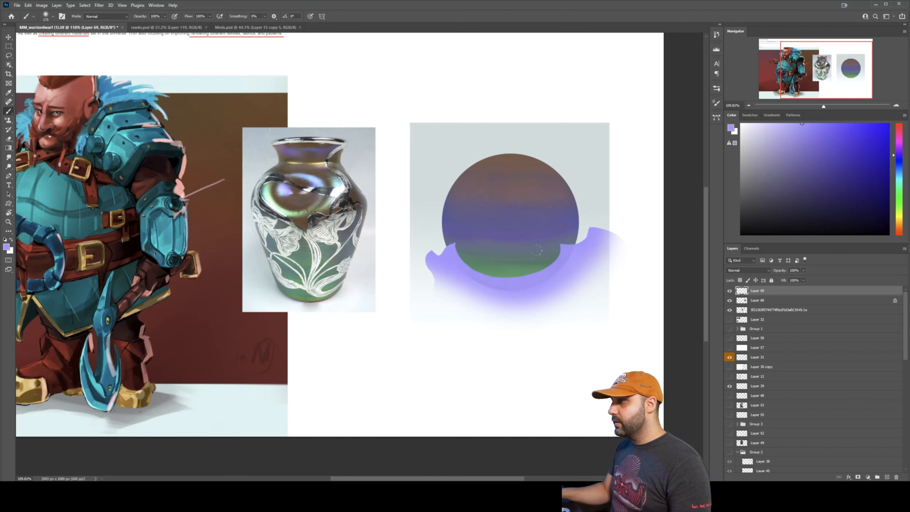
{"action": "key", "text": "ctrl+d"}
{"action": "left_click", "coordinate": [761, 295], "text": "alt"}
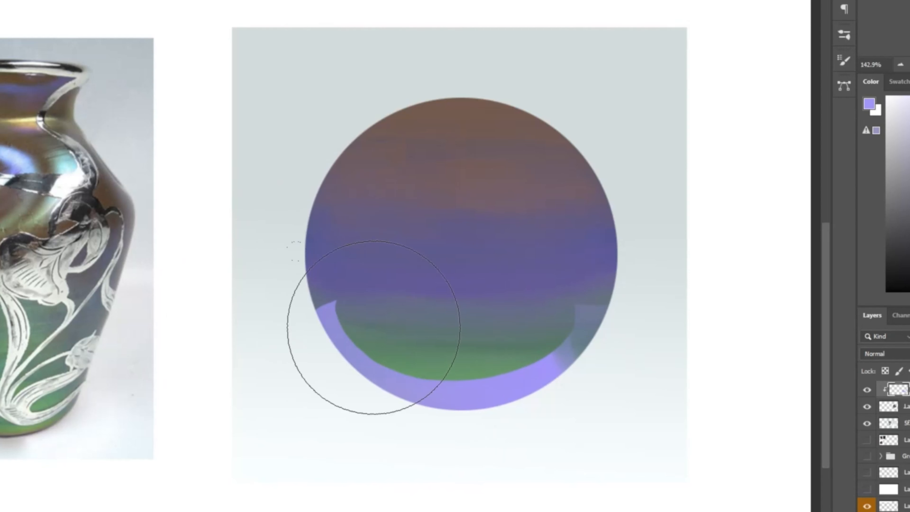
Soften the violet rim crescent with the Eraser so the bands show through, and merge it into the sphere layer
{"action": "left_click_drag", "start_coordinate": [448, 260], "coordinate": [470, 265]}
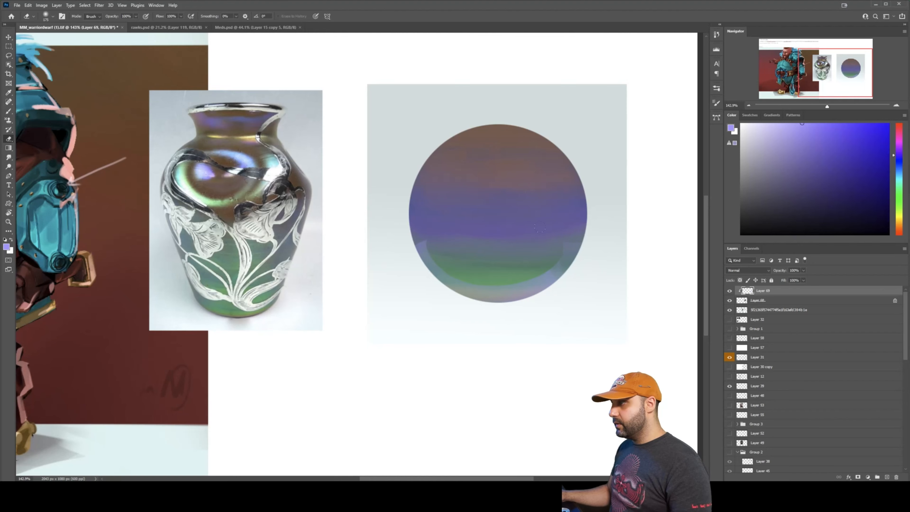
{"action": "key", "text": "z"}
{"action": "mouse_move", "coordinate": [596, 337]}
{"action": "left_mouse_down"}
{"action": "mouse_move", "coordinate": [531, 328]}
{"action": "mouse_move", "coordinate": [582, 333]}
{"action": "left_mouse_up"}
{"action": "key", "text": "ctrl+e"}
{"action": "left_click_drag", "start_coordinate": [486, 190], "coordinate": [470, 165]}
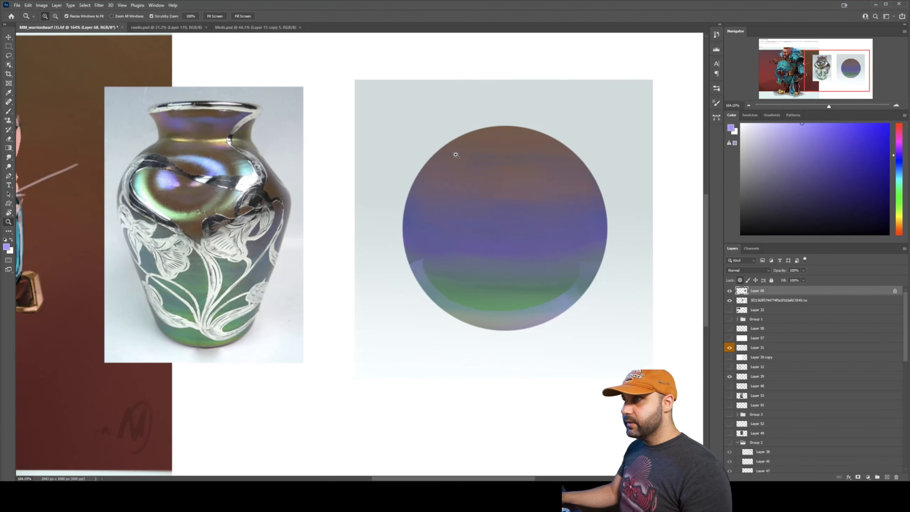
Paint a jagged pale-lavender highlight ring on a new layer over the sphere's upper part
{"action": "left_click_drag", "start_coordinate": [202, 87], "coordinate": [333, 136]}
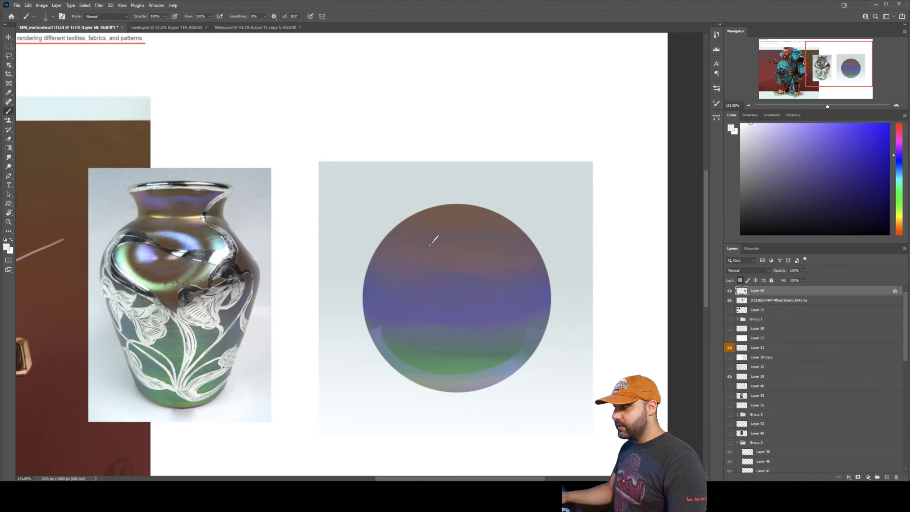
{"action": "key", "text": "ctrl+alt+shift+n"}
{"action": "mouse_move", "coordinate": [460, 265]}
{"action": "left_mouse_down"}
{"action": "mouse_move", "coordinate": [425, 248]}
{"action": "mouse_move", "coordinate": [470, 241]}
{"action": "mouse_move", "coordinate": [482, 255]}
{"action": "mouse_move", "coordinate": [465, 284]}
{"action": "mouse_move", "coordinate": [420, 273]}
{"action": "mouse_move", "coordinate": [411, 283]}
{"action": "mouse_move", "coordinate": [423, 252]}
{"action": "mouse_move", "coordinate": [424, 289]}
{"action": "left_mouse_up"}
{"action": "mouse_move", "coordinate": [401, 272]}
{"action": "left_mouse_down"}
{"action": "mouse_move", "coordinate": [460, 301]}
{"action": "mouse_move", "coordinate": [480, 283]}
{"action": "mouse_move", "coordinate": [460, 241]}
{"action": "mouse_move", "coordinate": [488, 251]}
{"action": "left_mouse_up"}
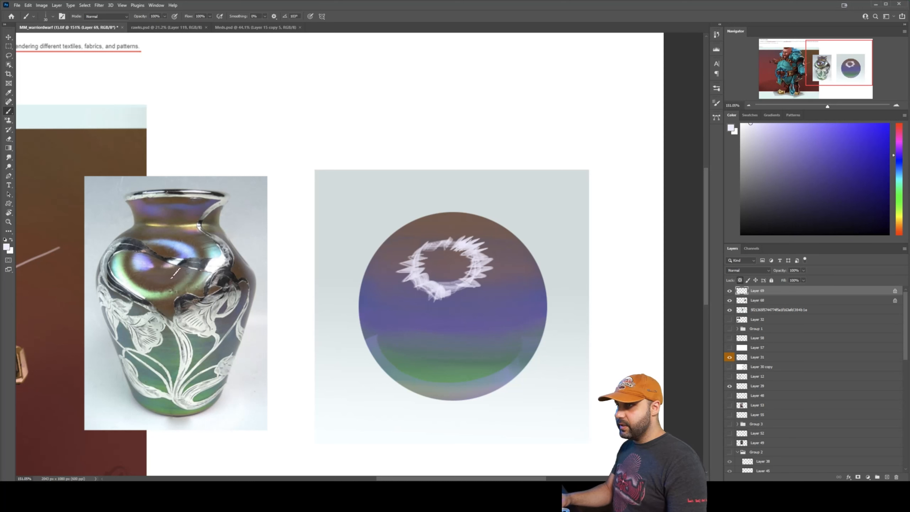
Tint the highlight ring pale green along its left and lower parts and pale blue on its right, shifting it slightly left
{"action": "left_click", "coordinate": [899, 194]}
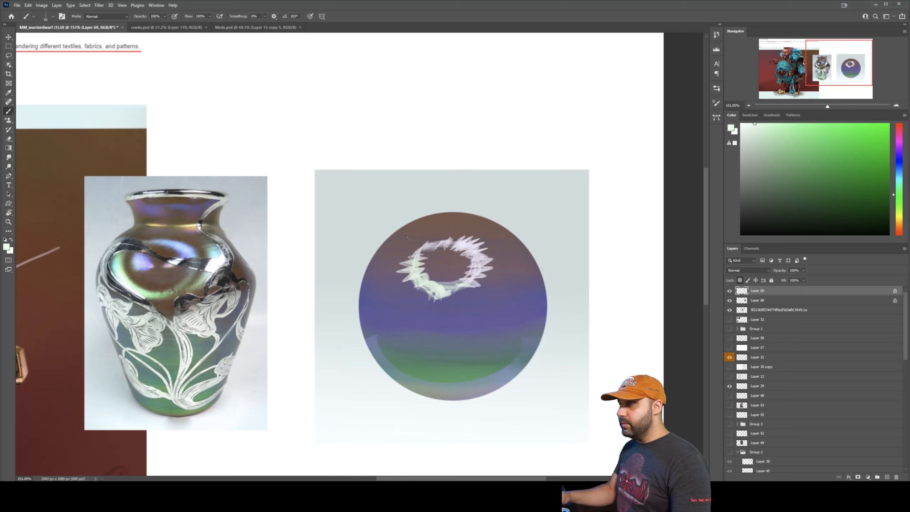
{"action": "left_click", "coordinate": [470, 279], "text": "alt"}
{"action": "left_click_drag", "start_coordinate": [470, 278], "coordinate": [459, 277]}
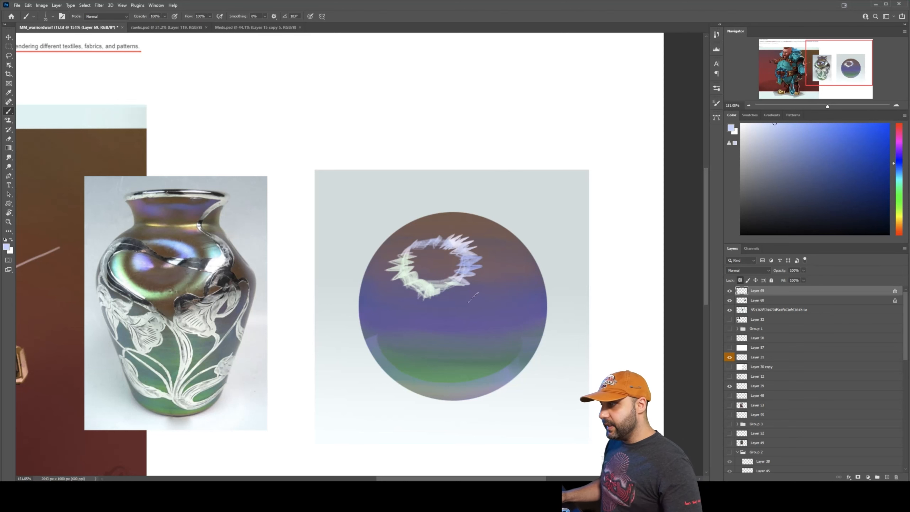
{"action": "left_click_drag", "start_coordinate": [472, 260], "coordinate": [442, 281]}
Duplicate the highlight ring, enlarge the copy around the original and warp its upper corners to follow the sphere's curvature
{"action": "key", "text": "ctrl+j"}
{"action": "key", "text": "ctrl+t"}
{"action": "left_click_drag", "start_coordinate": [458, 246], "coordinate": [514, 204]}
{"action": "left_click_drag", "start_coordinate": [513, 316], "coordinate": [483, 310]}
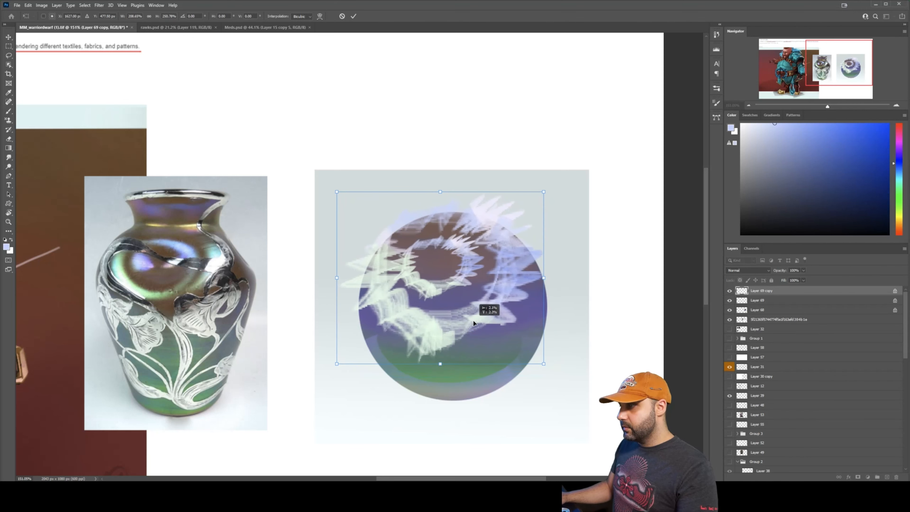
{"action": "right_click", "coordinate": [511, 217]}
{"action": "left_click", "coordinate": [523, 265]}
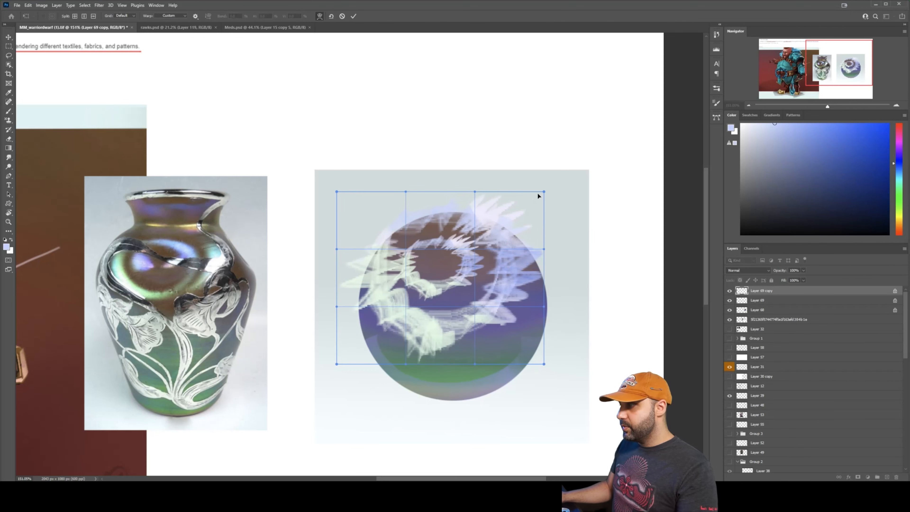
{"action": "left_click_drag", "start_coordinate": [538, 192], "coordinate": [505, 231]}
{"action": "left_click_drag", "start_coordinate": [340, 210], "coordinate": [378, 220]}
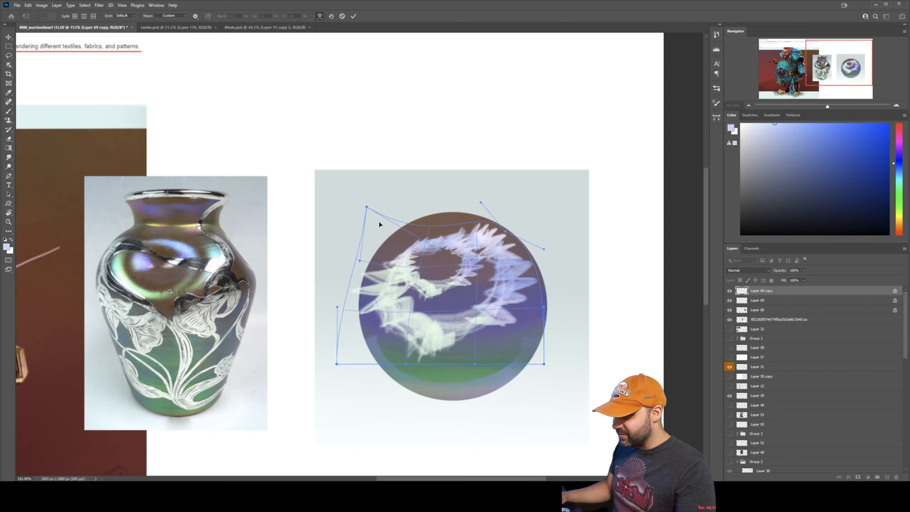
{"action": "key", "text": "Return"}
Unlock the enlarged ring's transparency, softly erase its edges and overhang, and merge both rings into the sphere layer
{"action": "key", "text": "b"}
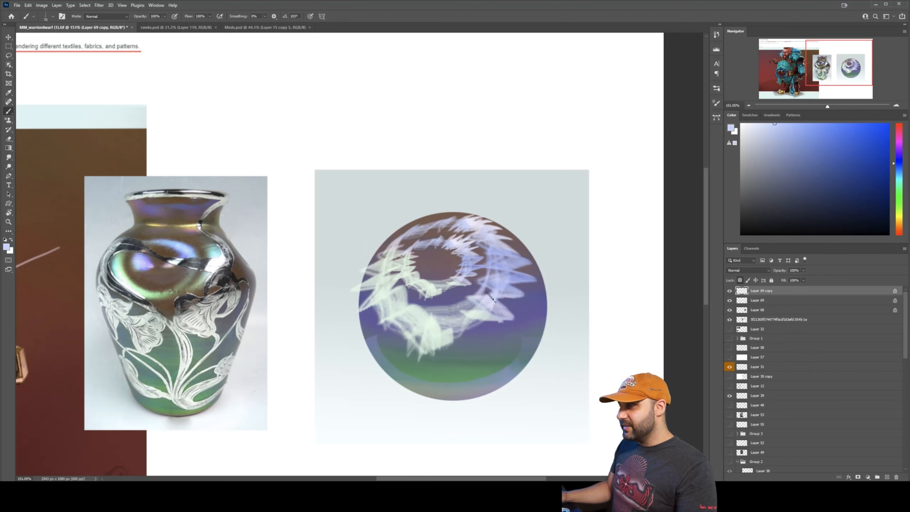
{"action": "key", "text": "e"}
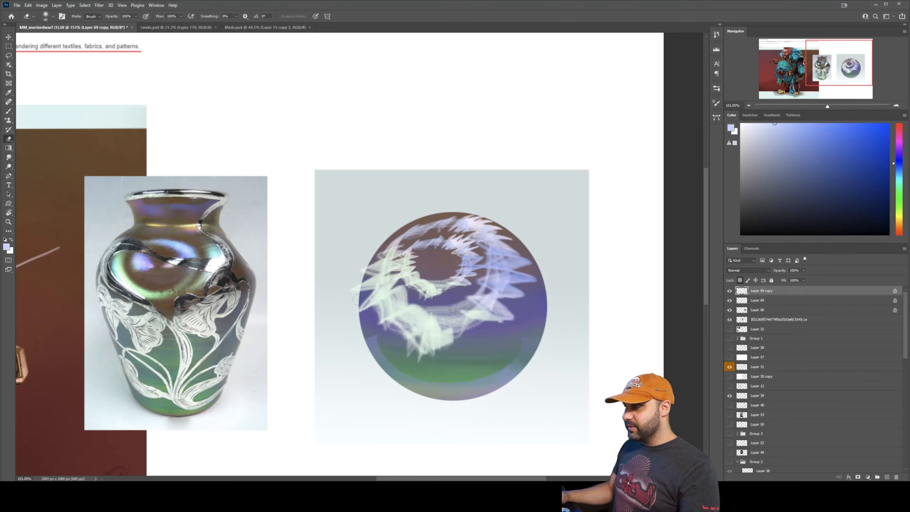
{"action": "key", "text": "slash"}
{"action": "mouse_move", "coordinate": [357, 299]}
{"action": "left_mouse_down"}
{"action": "mouse_move", "coordinate": [390, 326]}
{"action": "mouse_move", "coordinate": [368, 283]}
{"action": "mouse_move", "coordinate": [365, 325]}
{"action": "left_mouse_up"}
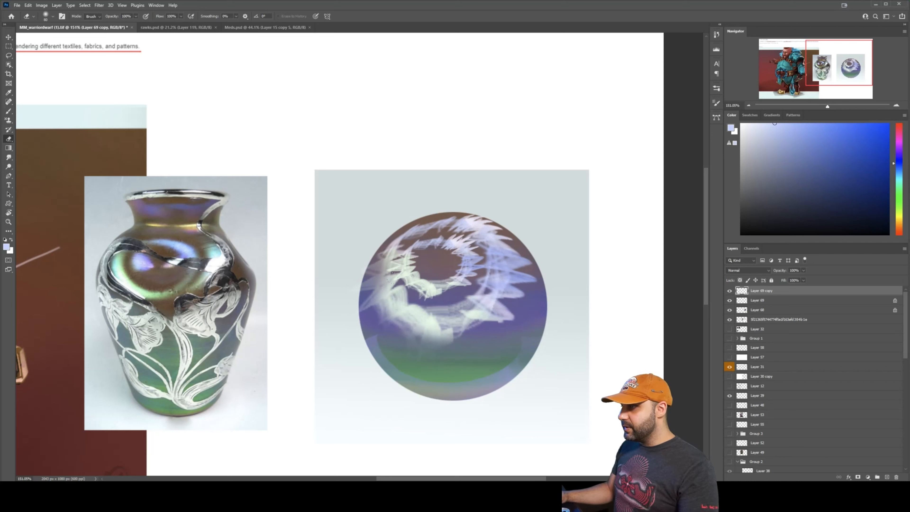
{"action": "mouse_move", "coordinate": [394, 286]}
{"action": "left_mouse_down"}
{"action": "mouse_move", "coordinate": [452, 289]}
{"action": "mouse_move", "coordinate": [484, 315]}
{"action": "left_mouse_up"}
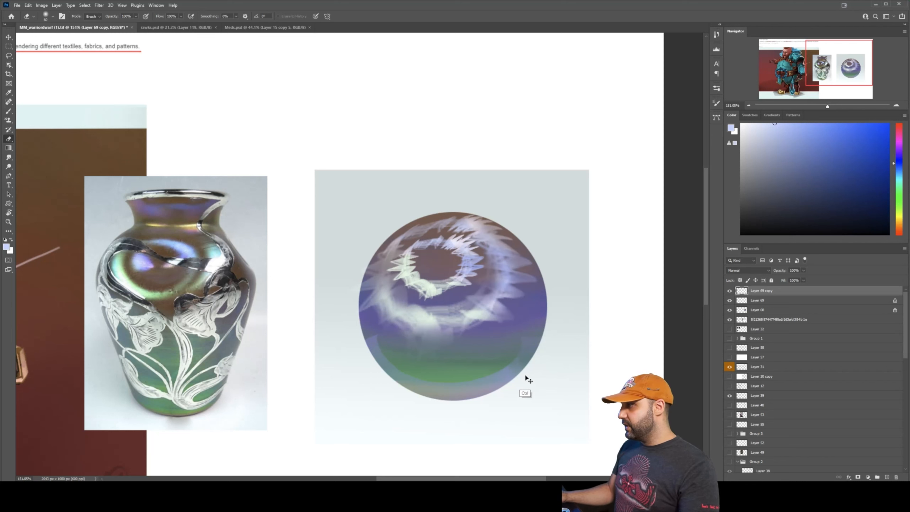
{"action": "key", "text": "ctrl+e"}
{"action": "key", "text": "ctrl+e"}
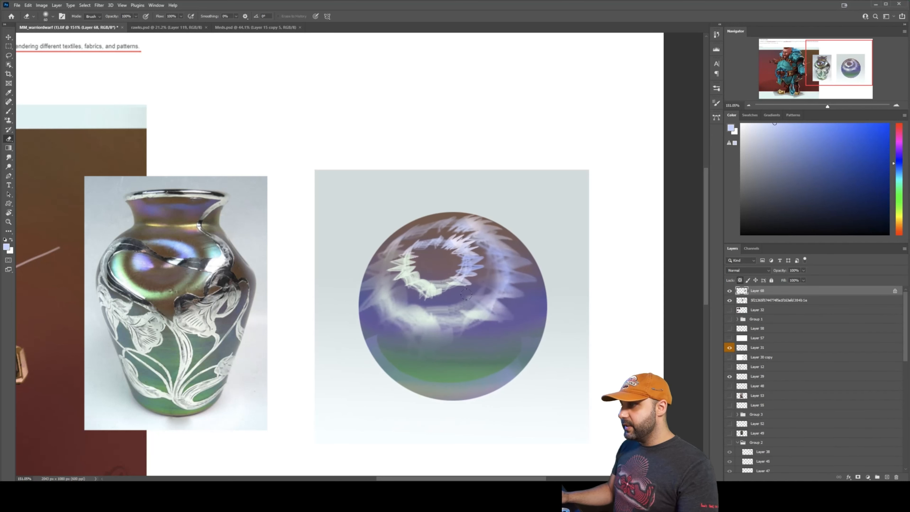
Smear the ring highlights outward with the Mixer Brush and refine their edges with sampled reddish brown
{"action": "key", "text": "b"}
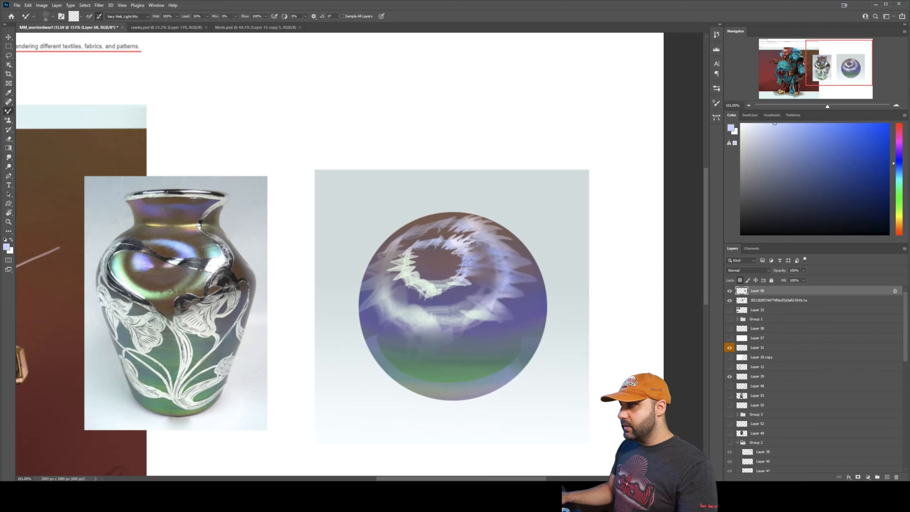
{"action": "left_click_drag", "start_coordinate": [440, 275], "coordinate": [398, 262]}
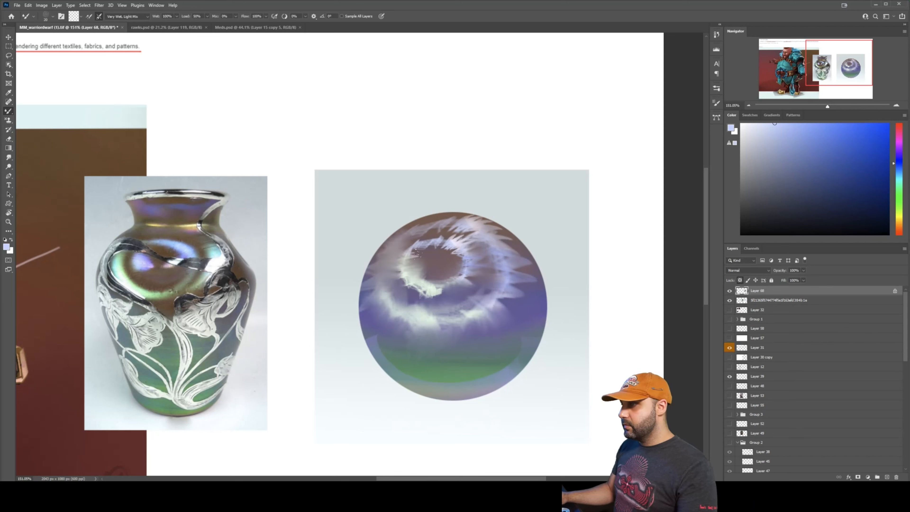
{"action": "key", "text": "shift+b"}
{"action": "left_click", "coordinate": [434, 233], "text": "alt"}
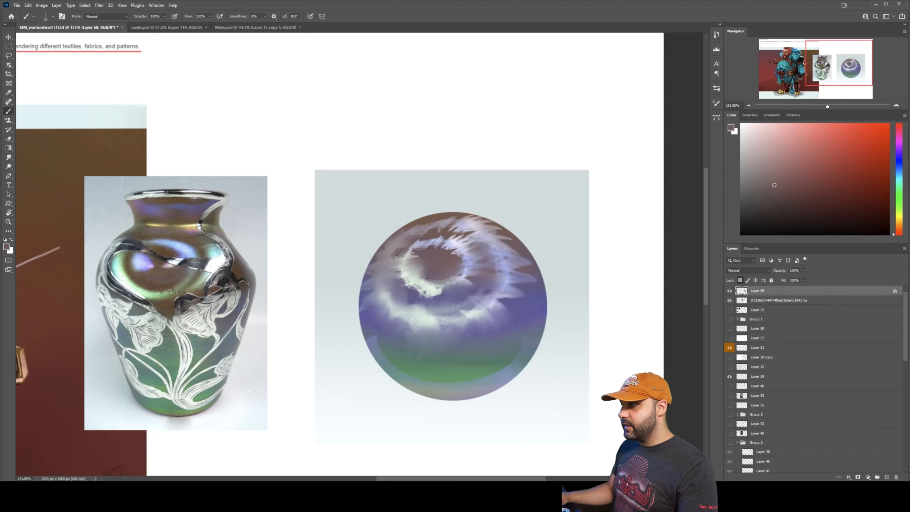
{"action": "mouse_move", "coordinate": [408, 291]}
{"action": "left_mouse_down"}
{"action": "mouse_move", "coordinate": [479, 262]}
{"action": "mouse_move", "coordinate": [437, 301]}
{"action": "mouse_move", "coordinate": [468, 307]}
{"action": "mouse_move", "coordinate": [520, 267]}
{"action": "left_mouse_up"}
Darken a copy of the sphere layer's midtones with Levels and erase parts of the copy over the lower area
{"action": "key", "text": "z"}
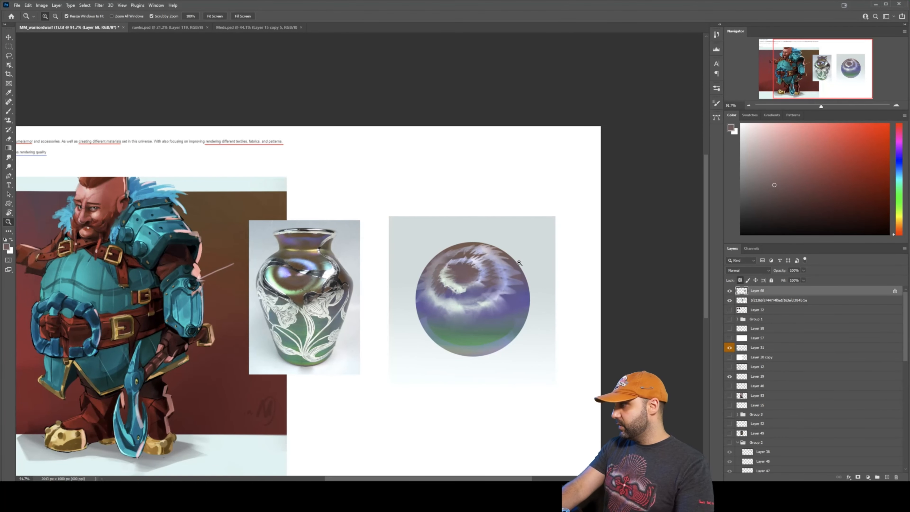
{"action": "key", "text": "ctrl+j"}
{"action": "key", "text": "ctrl+l"}
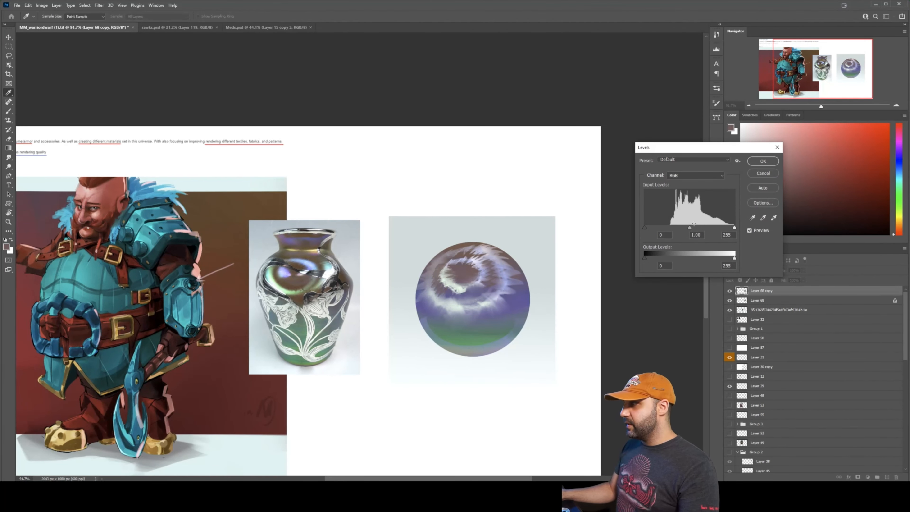
{"action": "left_click_drag", "start_coordinate": [689, 228], "coordinate": [700, 228]}
{"action": "key", "text": "Return"}
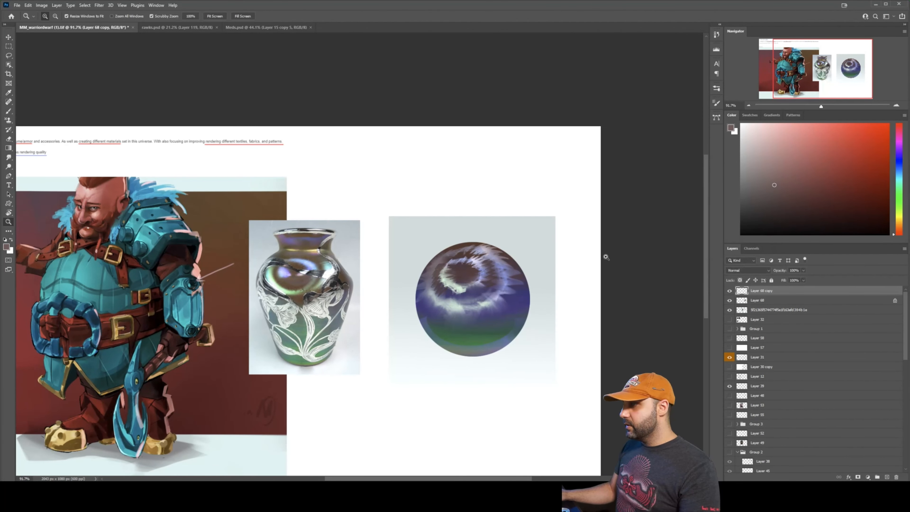
{"action": "key", "text": "e"}
{"action": "mouse_move", "coordinate": [441, 333]}
{"action": "left_mouse_down"}
{"action": "mouse_move", "coordinate": [503, 324]}
{"action": "mouse_move", "coordinate": [428, 317]}
{"action": "left_mouse_up"}
Brighten the highlights and lower bands with sampled blue and green on a Color Dodge layer, and merge it into the sphere
{"action": "left_click", "coordinate": [747, 270]}
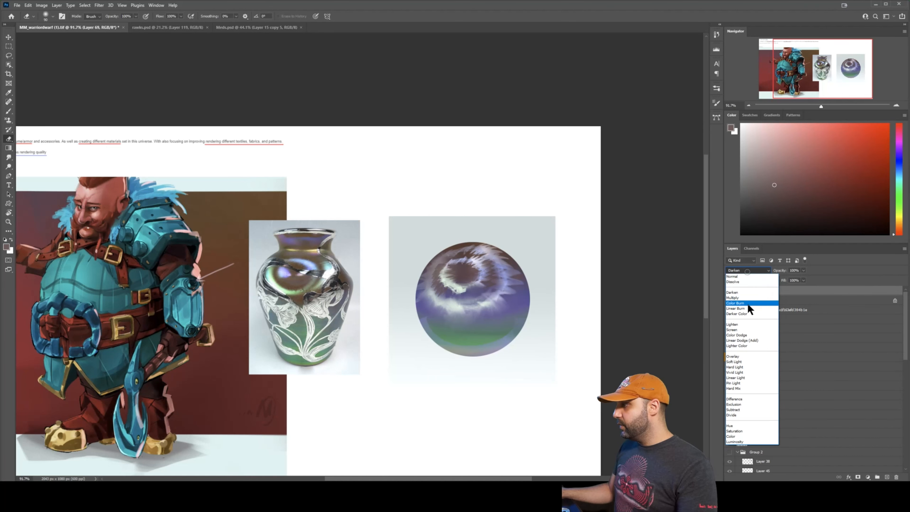
{"action": "left_click", "coordinate": [745, 335]}
{"action": "key", "text": "bracketleft"}
{"action": "key", "text": "bracketleft"}
{"action": "key", "text": "bracketleft"}
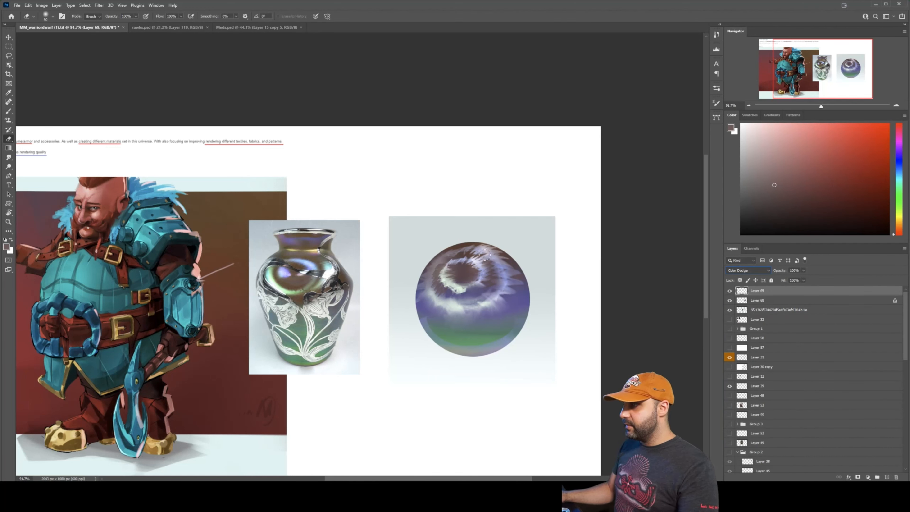
{"action": "key", "text": "b"}
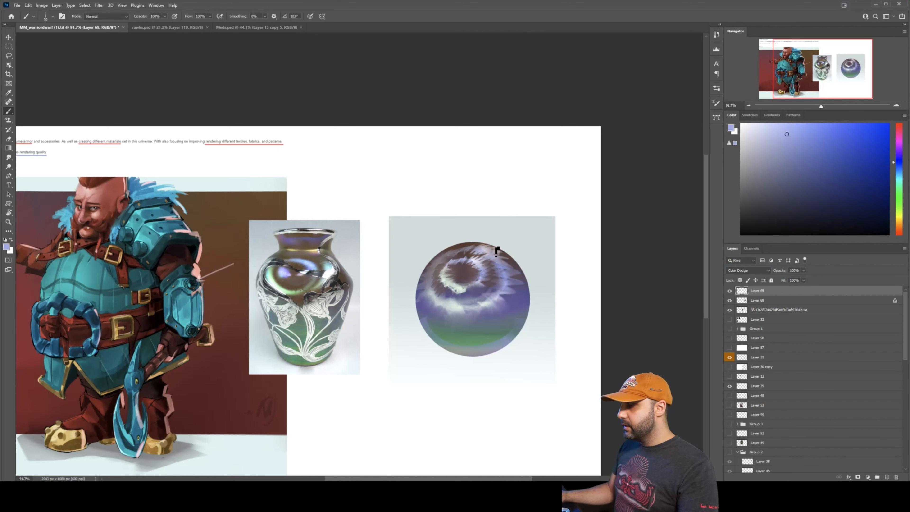
{"action": "left_click", "coordinate": [483, 291], "text": "alt"}
{"action": "left_click", "coordinate": [484, 341], "text": "alt"}
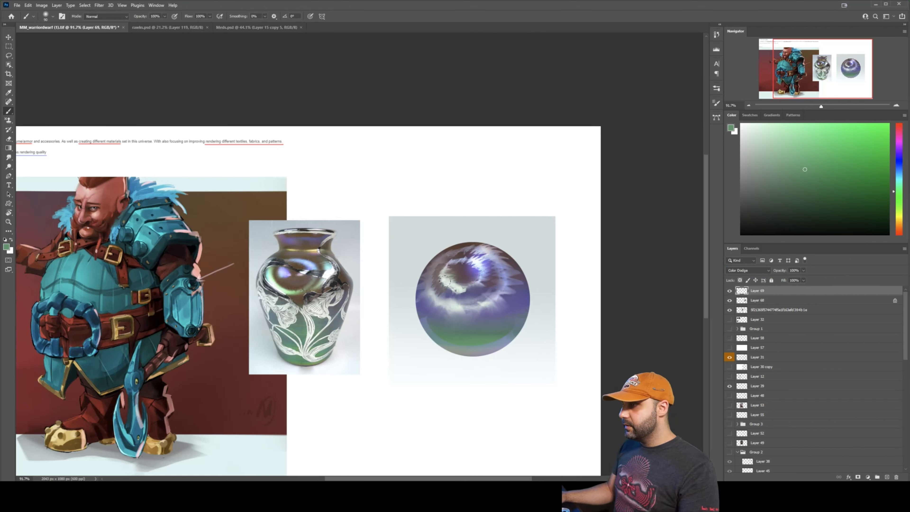
{"action": "left_click_drag", "start_coordinate": [490, 306], "coordinate": [508, 331]}
{"action": "key", "text": "ctrl+e"}
Undo the last change and duplicate the merged sphere layer
{"action": "left_click_drag", "start_coordinate": [499, 300], "coordinate": [499, 311]}
{"action": "key", "text": "ctrl+z"}
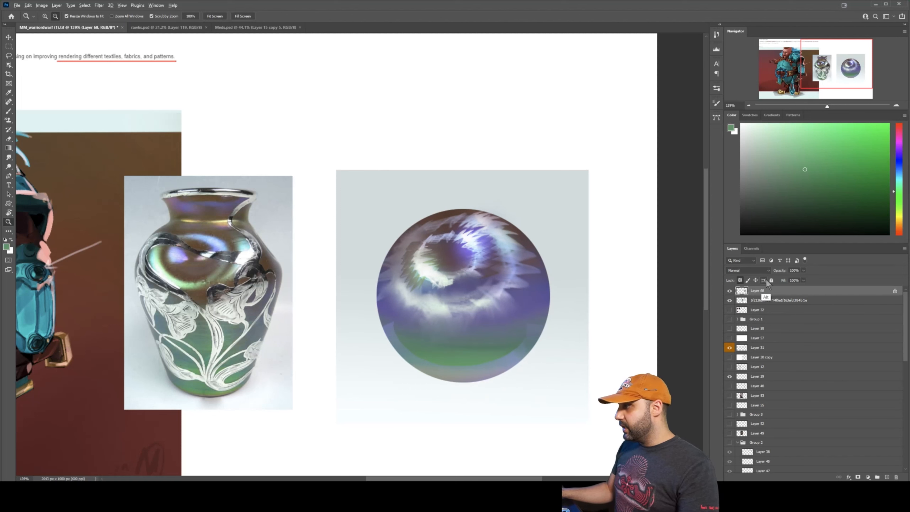
{"action": "key", "text": "ctrl+j"}
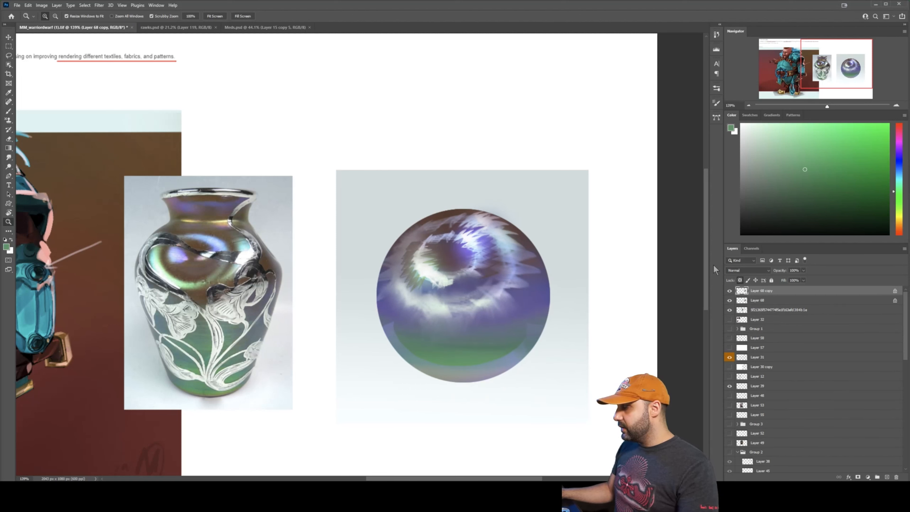
Fill the duplicated sphere with the light grey sampled from the backdrop
{"action": "left_click_drag", "start_coordinate": [498, 265], "coordinate": [647, 238]}
{"action": "key", "text": "ctrl+z"}
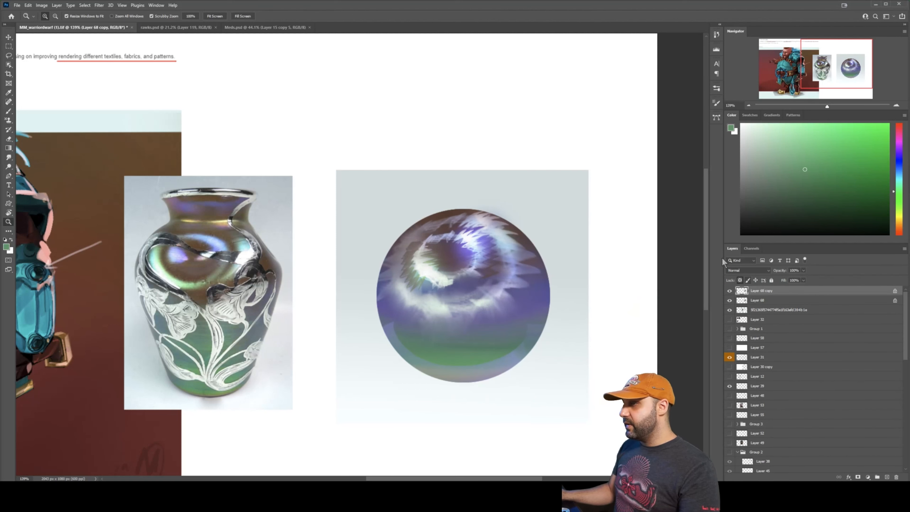
{"action": "key", "text": "g"}
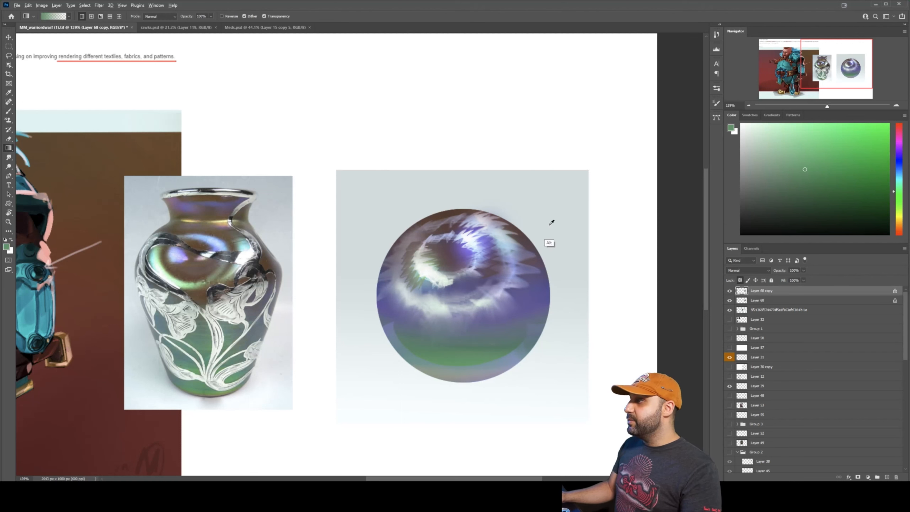
{"action": "left_click", "coordinate": [560, 231], "text": "alt"}
{"action": "key", "text": "alt+BackSpace"}
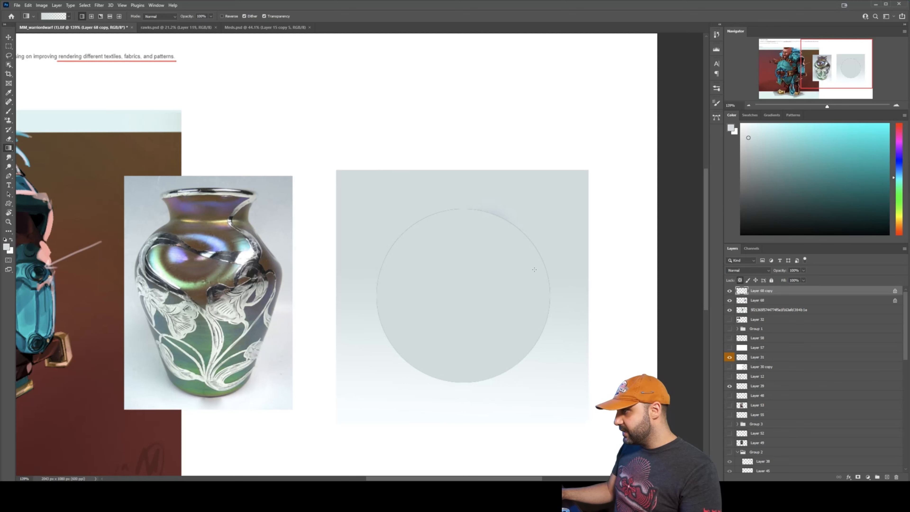
{"action": "left_click_drag", "start_coordinate": [534, 269], "coordinate": [408, 325]}
{"action": "key", "text": "ctrl+z"}
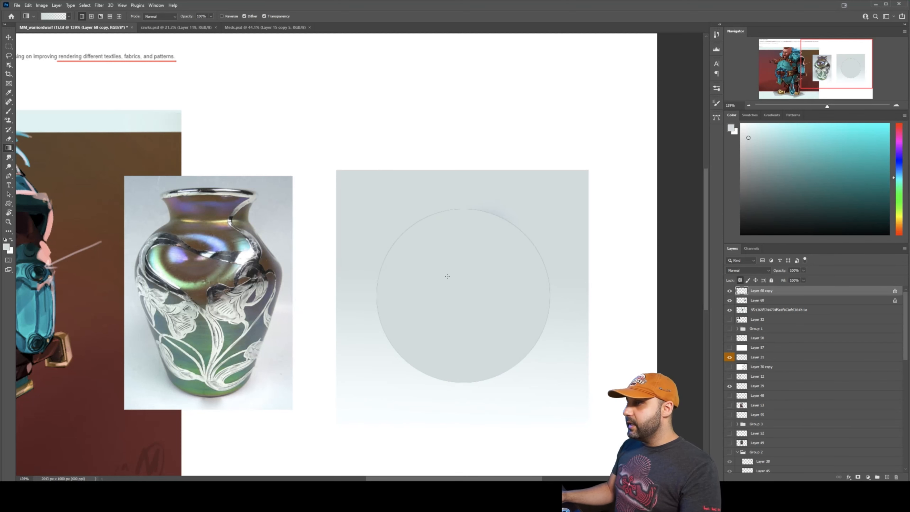
Paint a soft mid-grey band across the sphere's lower half and lighten the upper half with a large soft brush
{"action": "key", "text": "z"}
{"action": "left_click_drag", "start_coordinate": [523, 324], "coordinate": [497, 319]}
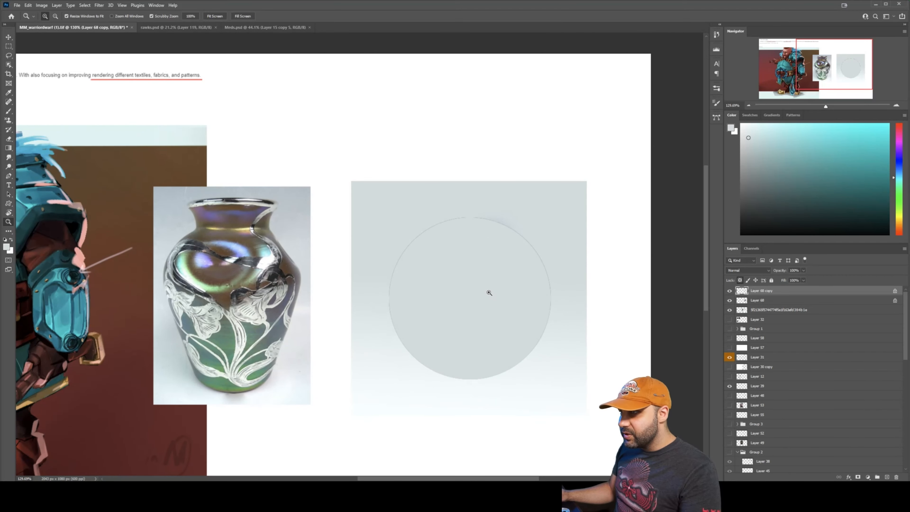
{"action": "key", "text": "b"}
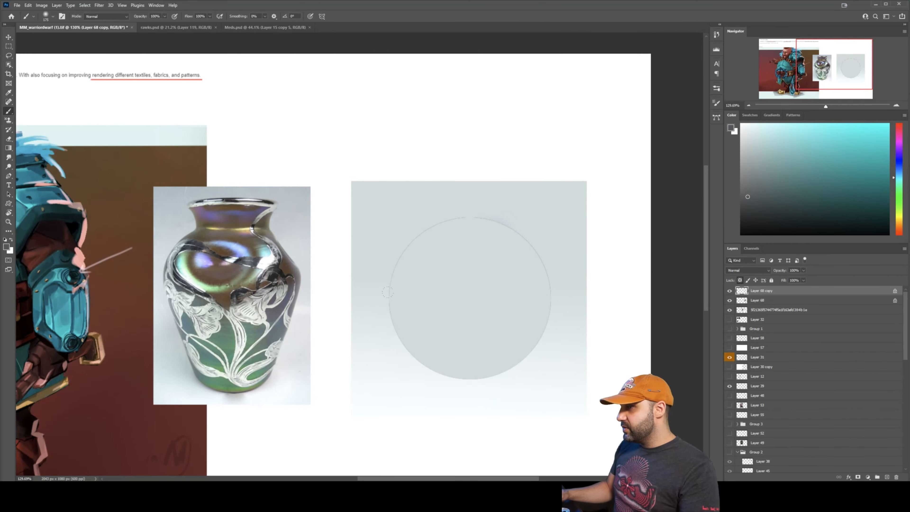
{"action": "key", "text": "bracketright"}
{"action": "key", "text": "bracketright"}
{"action": "key", "text": "bracketright"}
{"action": "key", "text": "bracketright"}
{"action": "key", "text": "bracketleft"}
{"action": "key", "text": "bracketleft"}
{"action": "mouse_move", "coordinate": [382, 340]}
{"action": "left_mouse_down"}
{"action": "mouse_move", "coordinate": [564, 316]}
{"action": "mouse_move", "coordinate": [362, 265]}
{"action": "left_mouse_up"}
{"action": "key", "text": "bracketleft"}
{"action": "left_click", "coordinate": [482, 239], "text": "alt"}
Lasso a rounded shape on the sphere's upper half, hide the selection outline and paint the area black
{"action": "key", "text": "l"}
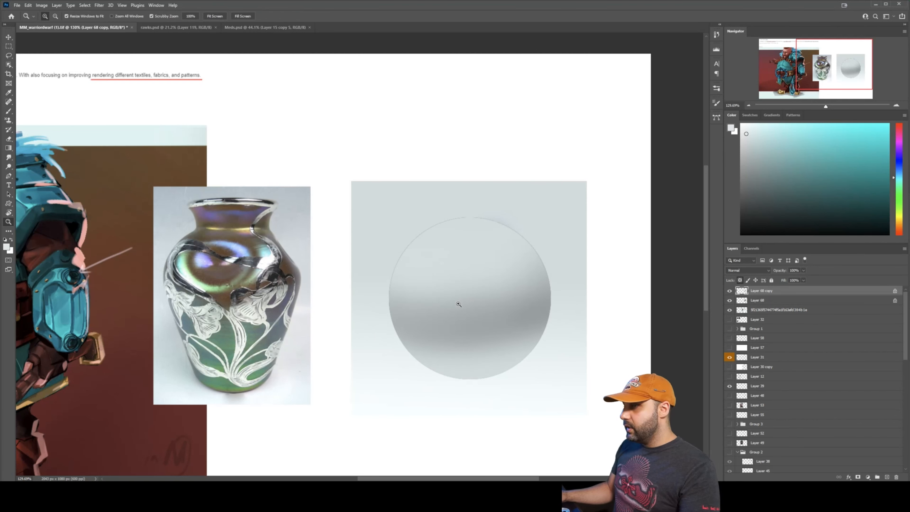
{"action": "scroll", "coordinate": [459, 305], "scroll_direction": "up", "scroll_amount": 1}
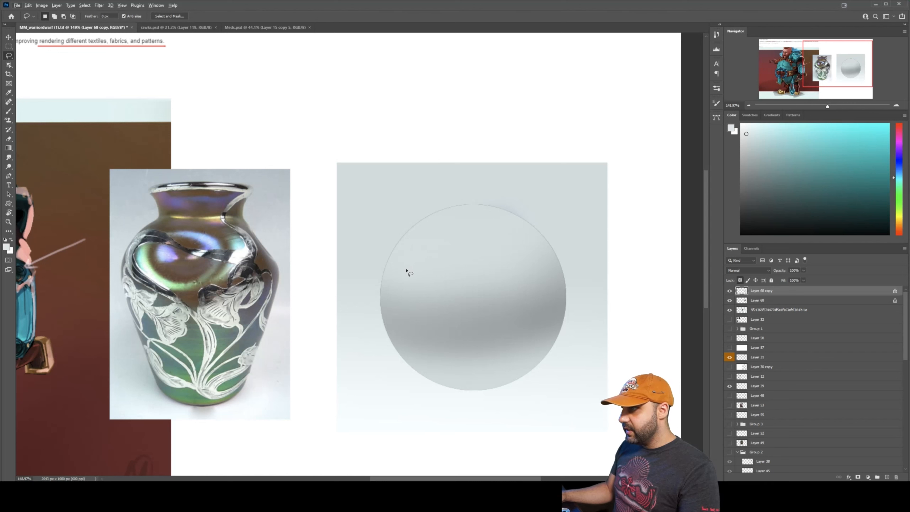
{"action": "left_click_drag", "start_coordinate": [405, 275], "coordinate": [536, 281]}
{"action": "left_click_drag", "start_coordinate": [438, 304], "coordinate": [404, 277]}
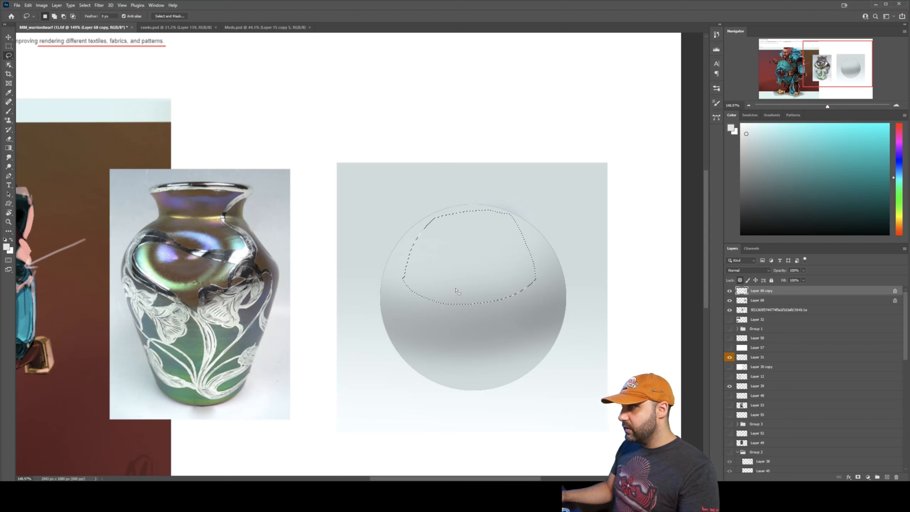
{"action": "key", "text": "b"}
{"action": "key", "text": "d"}
{"action": "key", "text": "ctrl+h"}
{"action": "mouse_move", "coordinate": [507, 228]}
{"action": "left_mouse_down"}
{"action": "mouse_move", "coordinate": [484, 251]}
{"action": "mouse_move", "coordinate": [375, 274]}
{"action": "left_mouse_up"}
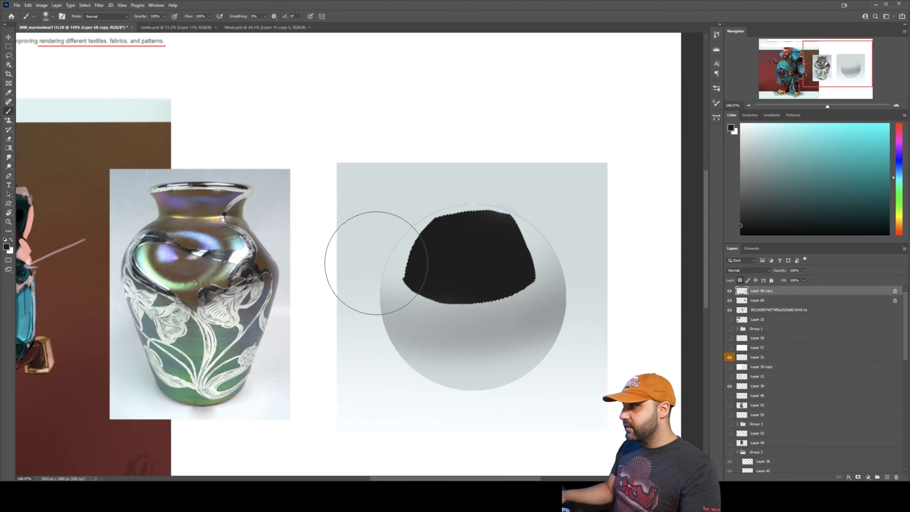
Paint a small white elliptical ring with a soft glow inside the black reflection shape
{"action": "key", "text": "x"}
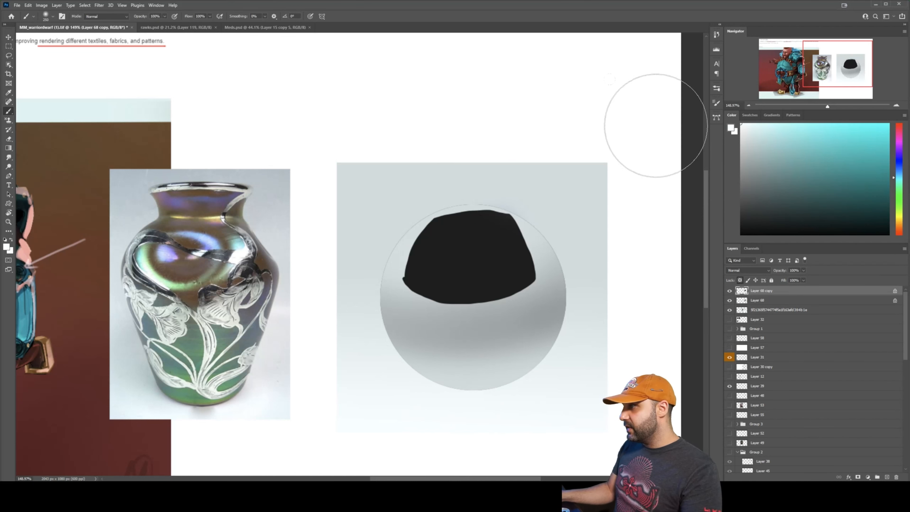
{"action": "right_click", "coordinate": [480, 241]}
{"action": "left_click", "coordinate": [533, 337]}
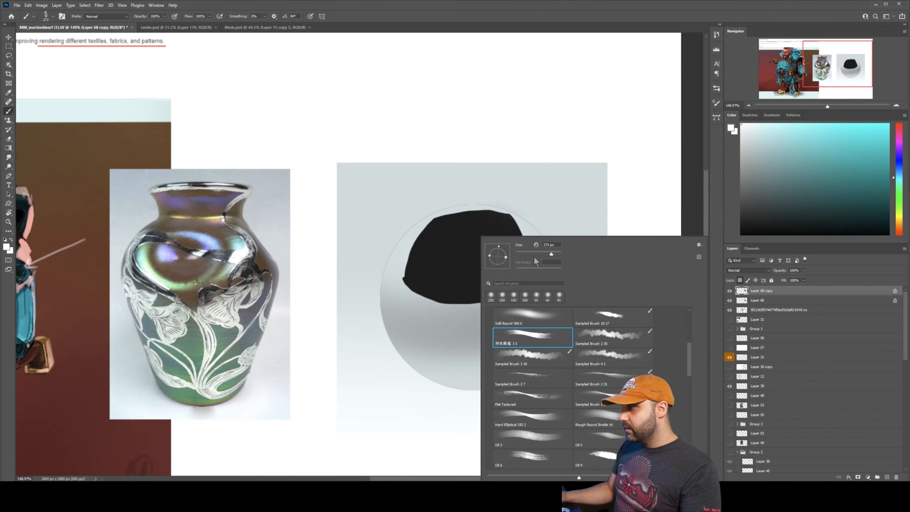
{"action": "key", "text": "Return"}
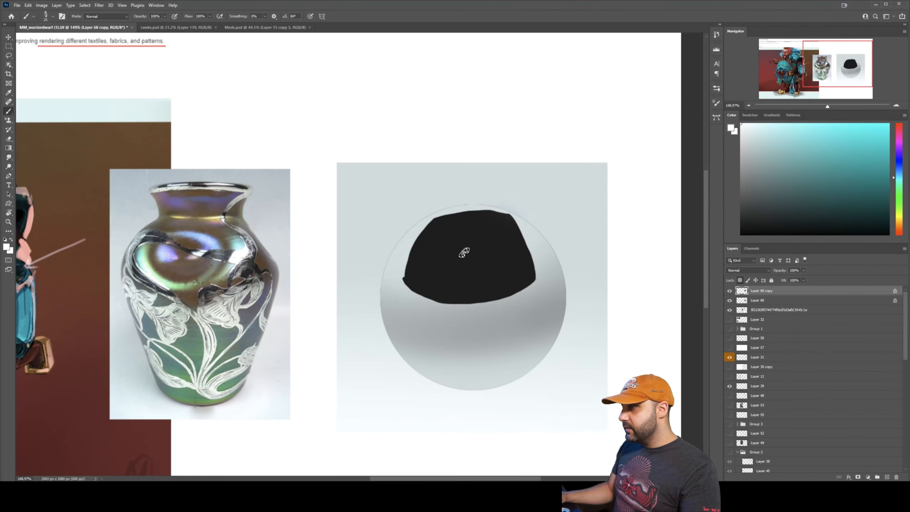
{"action": "mouse_move", "coordinate": [463, 253]}
{"action": "left_mouse_down"}
{"action": "mouse_move", "coordinate": [483, 266]}
{"action": "mouse_move", "coordinate": [464, 241]}
{"action": "mouse_move", "coordinate": [485, 237]}
{"action": "mouse_move", "coordinate": [474, 260]}
{"action": "mouse_move", "coordinate": [457, 235]}
{"action": "mouse_move", "coordinate": [490, 232]}
{"action": "mouse_move", "coordinate": [453, 248]}
{"action": "left_mouse_up"}
{"action": "key", "text": "ctrl+z"}
{"action": "key", "text": "bracketleft"}
Lasso the sphere's left edge beside the black shape, shade it with a soft round black brush and deselect
{"action": "key", "text": "d"}
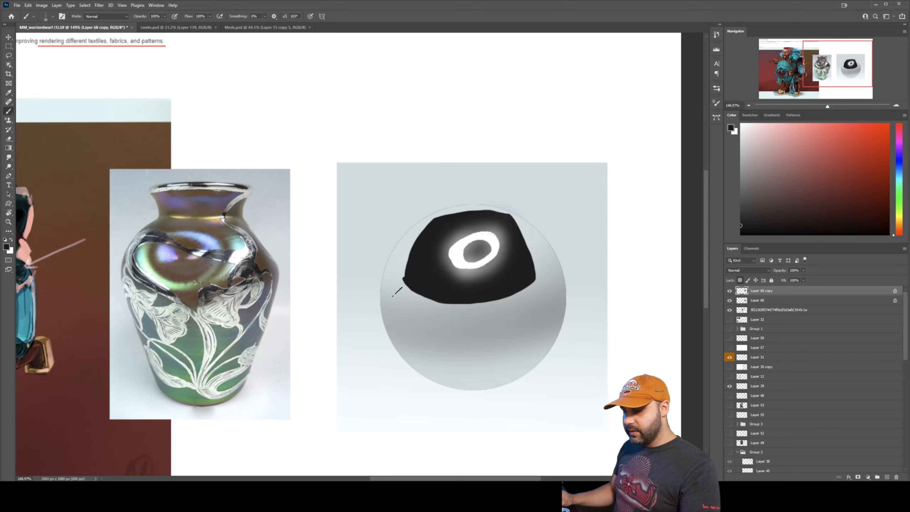
{"action": "key", "text": "l"}
{"action": "key", "text": "b"}
{"action": "right_click", "coordinate": [437, 238]}
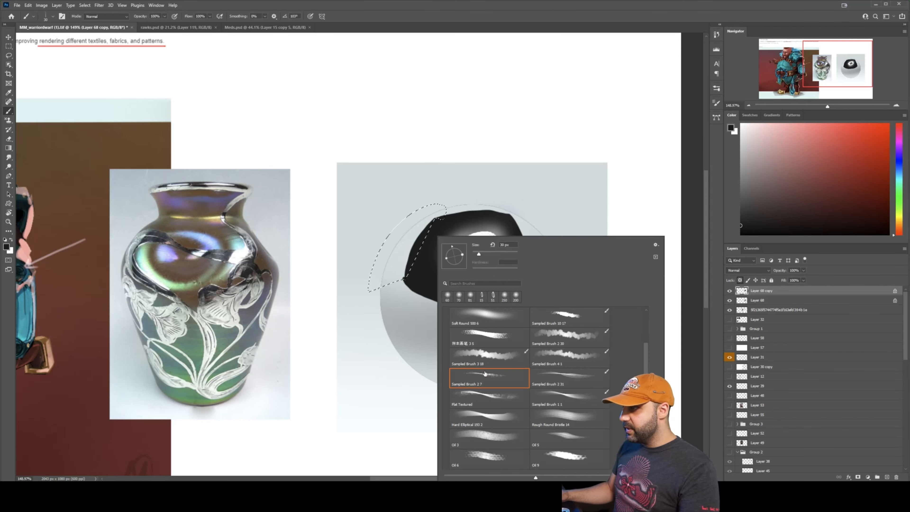
{"action": "double_click", "coordinate": [489, 315]}
{"action": "key", "text": "bracketleft"}
{"action": "key", "text": "bracketleft"}
{"action": "key", "text": "bracketleft"}
{"action": "key", "text": "bracketleft"}
{"action": "key", "text": "bracketleft"}
{"action": "key", "text": "bracketleft"}
{"action": "key", "text": "bracketleft"}
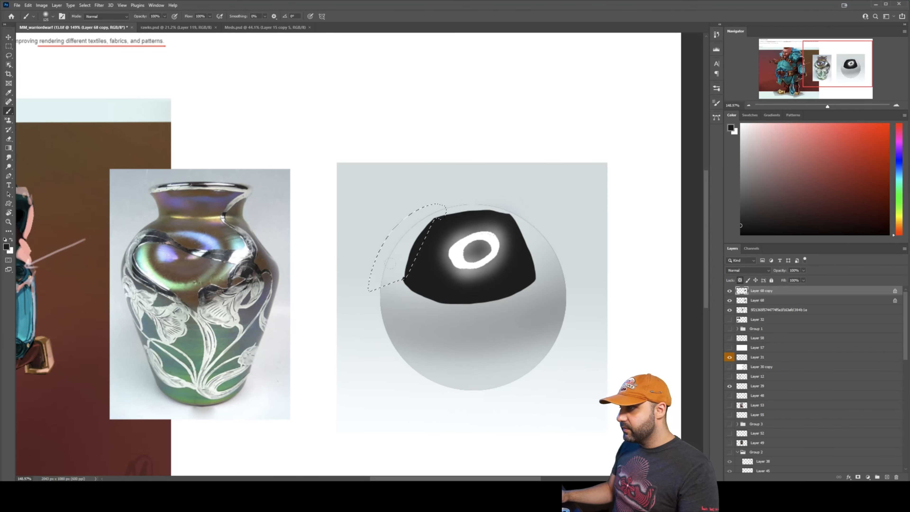
{"action": "left_click_drag", "start_coordinate": [368, 277], "coordinate": [402, 283]}
{"action": "key", "text": "ctrl+d"}
Lasso the sphere's right edge beside the black shape and shade it softly to match the left side
{"action": "key", "text": "l"}
{"action": "mouse_move", "coordinate": [534, 278]}
{"action": "left_mouse_down"}
{"action": "mouse_move", "coordinate": [588, 258]}
{"action": "mouse_move", "coordinate": [506, 187]}
{"action": "left_mouse_up"}
{"action": "key", "text": "b"}
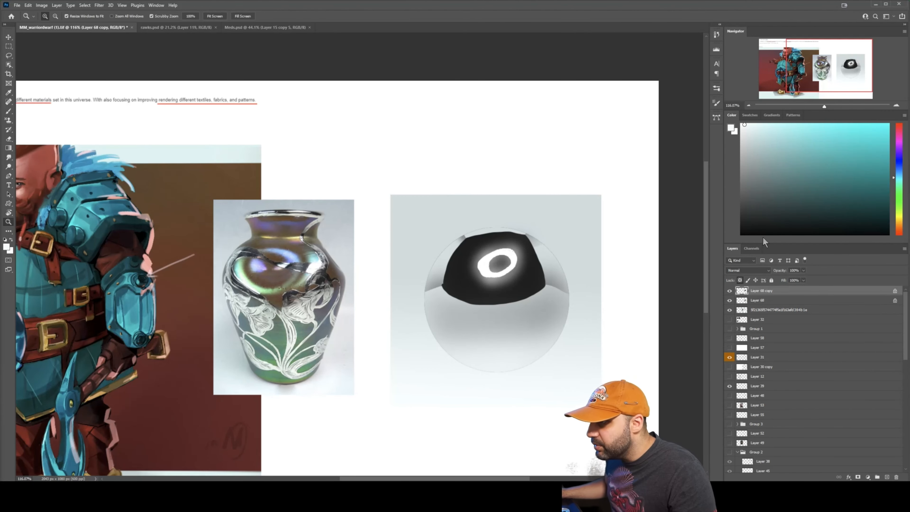
{"action": "left_click_drag", "start_coordinate": [592, 324], "coordinate": [594, 361]}
{"action": "key", "text": "ctrl+z"}
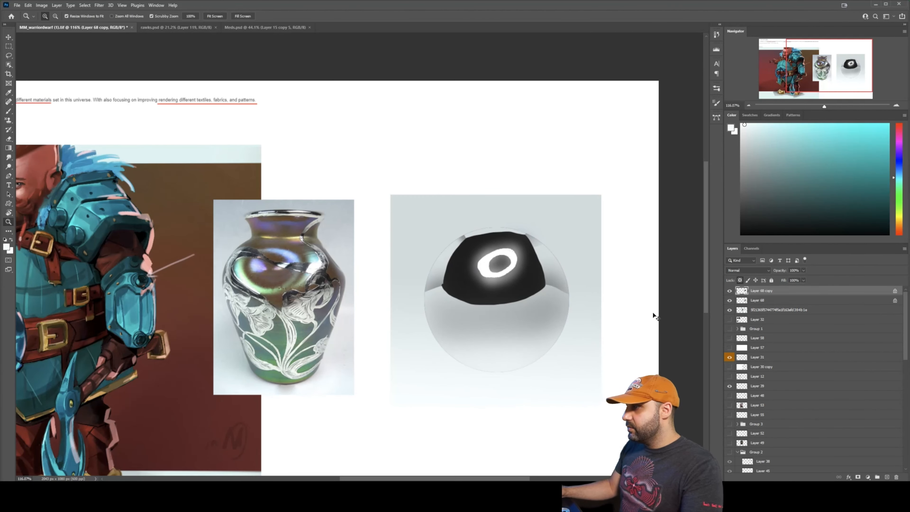
Soften the silver sphere layer with a Gaussian Blur of 5.6 pixels and compare it with the layer beneath
{"action": "left_click", "coordinate": [98, 5]}
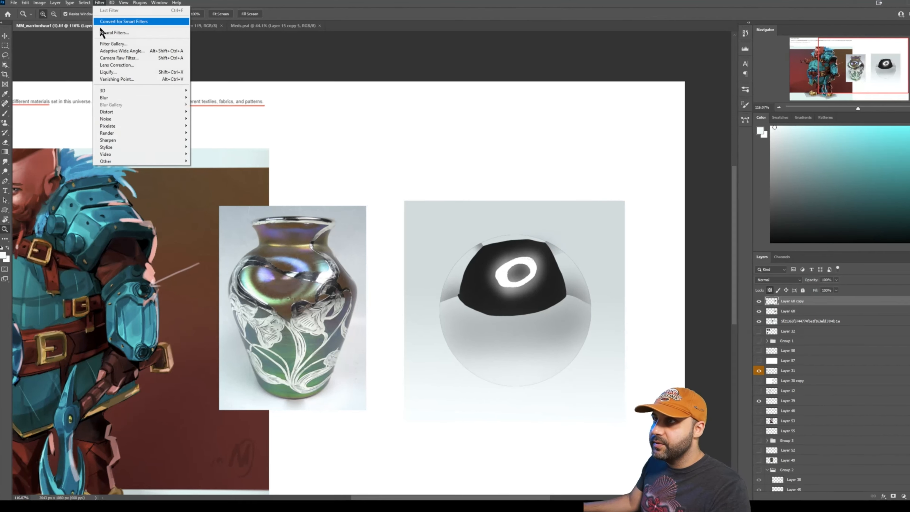
{"action": "mouse_move", "coordinate": [178, 97]}
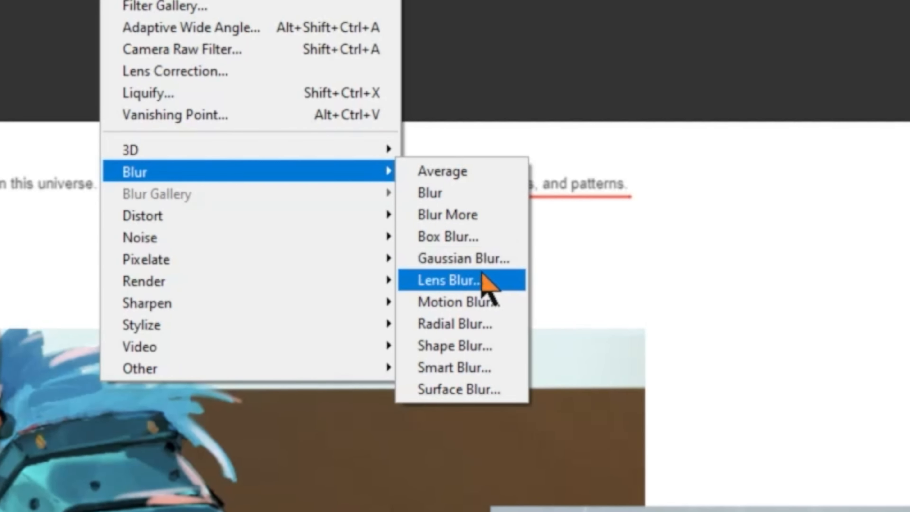
{"action": "left_click", "coordinate": [484, 258]}
{"action": "left_click_drag", "start_coordinate": [592, 325], "coordinate": [595, 326]}
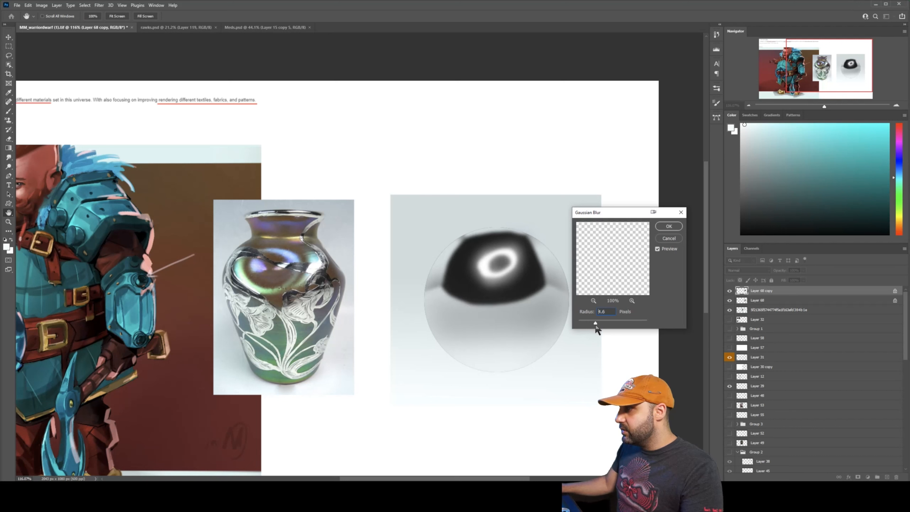
{"action": "key", "text": "Return"}
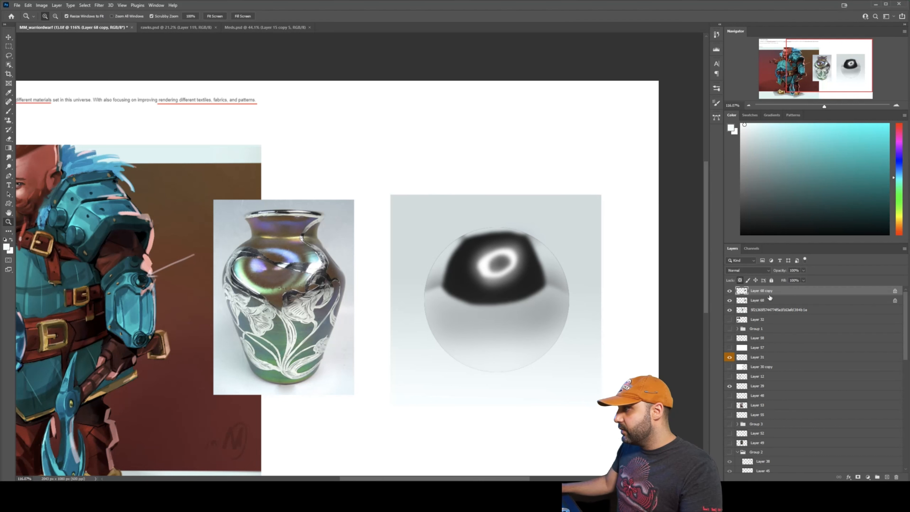
{"action": "left_click", "coordinate": [729, 296]}
{"action": "left_click", "coordinate": [730, 296]}
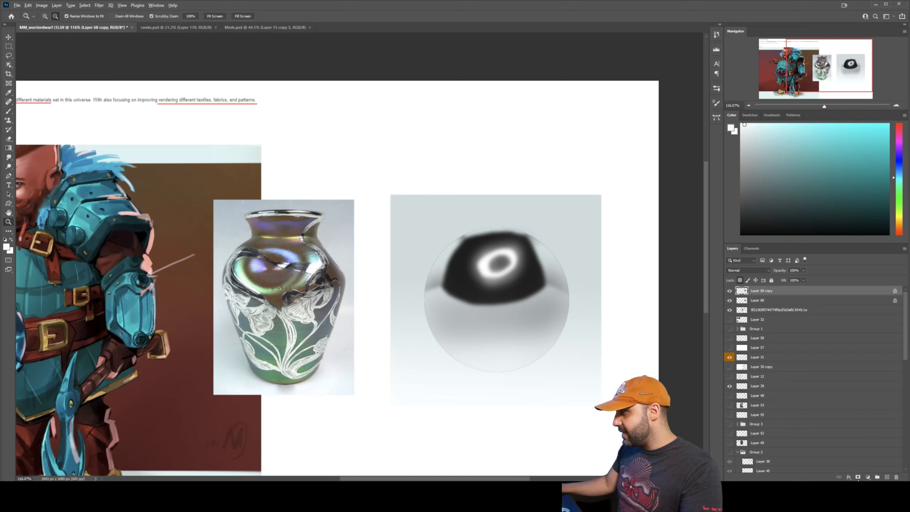
Hide the silver layer behind a black mask and paint white on the mask to reveal silver swirls and flower shapes
{"action": "left_click", "coordinate": [858, 476], "text": "alt"}
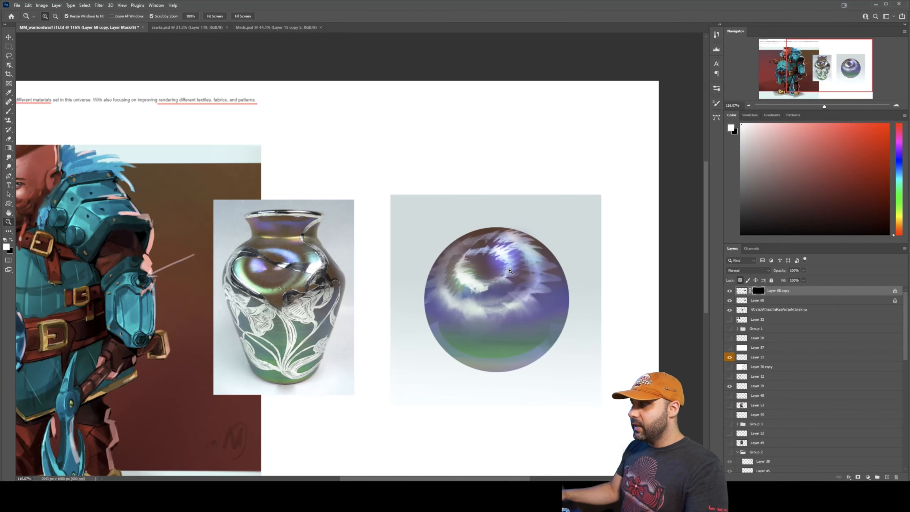
{"action": "key", "text": "b"}
{"action": "right_click", "coordinate": [507, 401]}
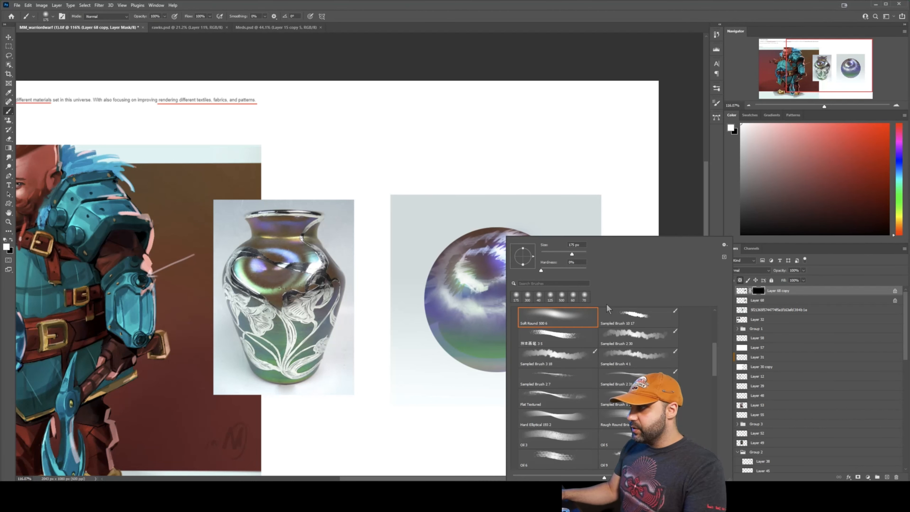
{"action": "left_click", "coordinate": [583, 407]}
{"action": "left_click", "coordinate": [687, 193]}
{"action": "left_click_drag", "start_coordinate": [480, 335], "coordinate": [491, 331]}
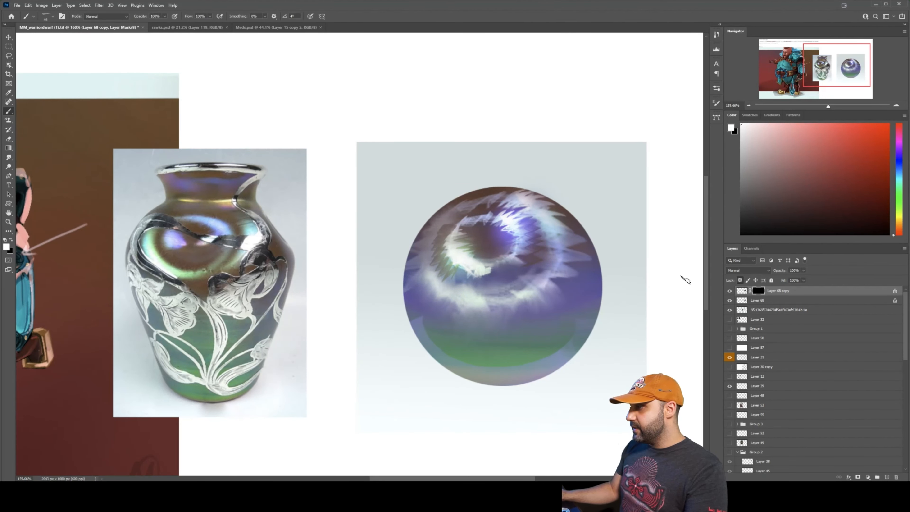
{"action": "mouse_move", "coordinate": [530, 221]}
{"action": "left_mouse_down"}
{"action": "mouse_move", "coordinate": [499, 240]}
{"action": "mouse_move", "coordinate": [484, 304]}
{"action": "mouse_move", "coordinate": [518, 312]}
{"action": "mouse_move", "coordinate": [498, 286]}
{"action": "mouse_move", "coordinate": [534, 257]}
{"action": "mouse_move", "coordinate": [510, 284]}
{"action": "mouse_move", "coordinate": [548, 281]}
{"action": "left_mouse_up"}
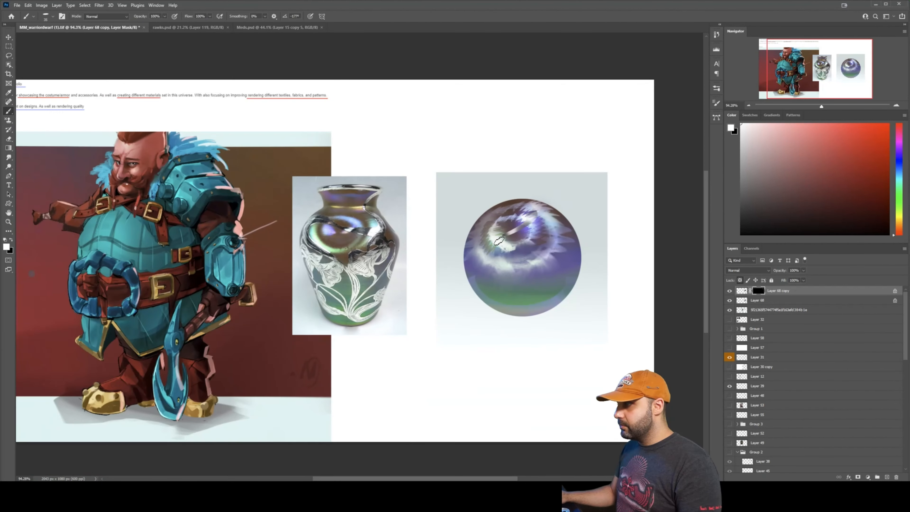
{"action": "key", "text": "bracketleft"}
{"action": "key", "text": "bracketleft"}
{"action": "key", "text": "bracketleft"}
{"action": "key", "text": "bracketleft"}
{"action": "key", "text": "bracketleft"}
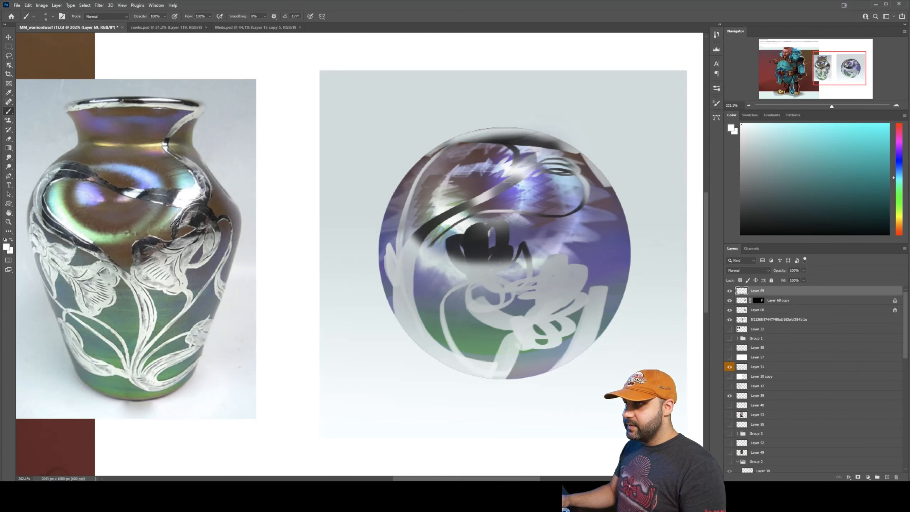
Paint thin white highlights along the edges of the silver swirls on the top layer
{"action": "key", "text": "z"}
{"action": "mouse_move", "coordinate": [179, 229]}
{"action": "left_mouse_down"}
{"action": "mouse_move", "coordinate": [209, 217]}
{"action": "mouse_move", "coordinate": [202, 206]}
{"action": "left_mouse_up"}
{"action": "left_click_drag", "start_coordinate": [579, 236], "coordinate": [593, 235]}
{"action": "key", "text": "b"}
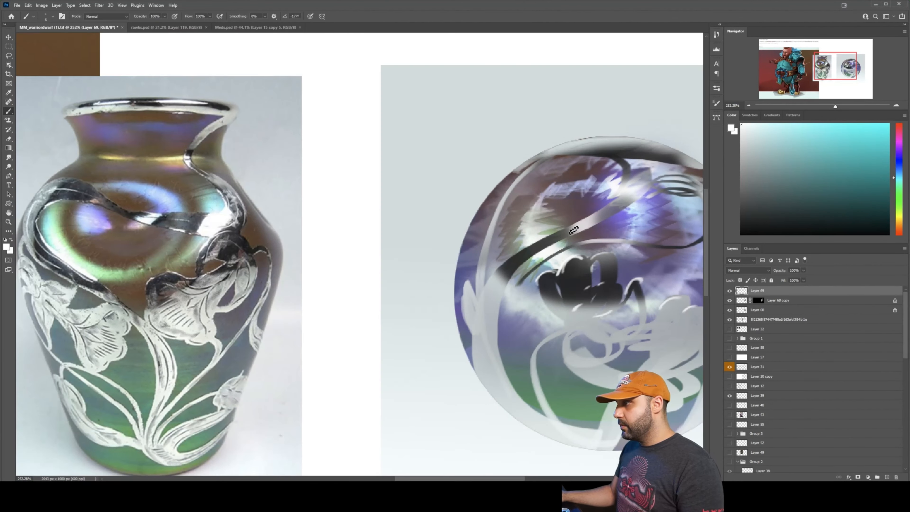
{"action": "left_click_drag", "start_coordinate": [592, 214], "coordinate": [542, 239]}
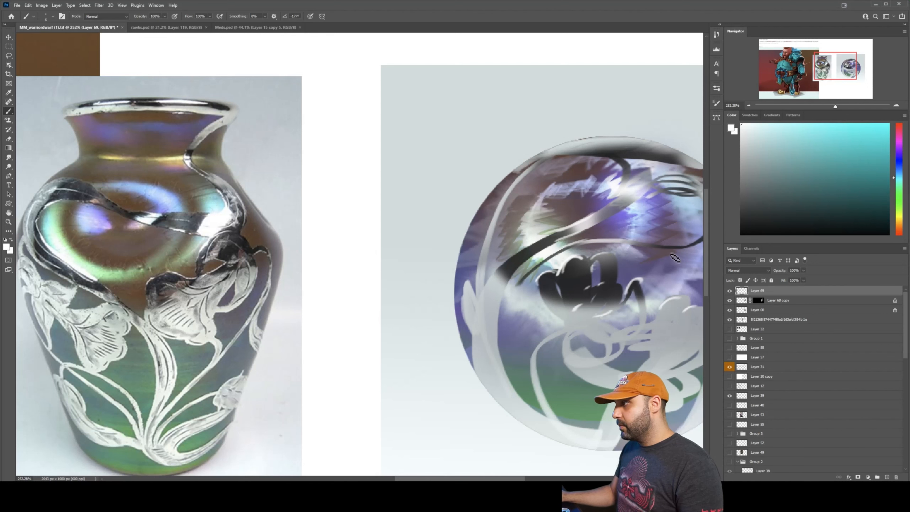
{"action": "left_click_drag", "start_coordinate": [681, 258], "coordinate": [614, 238]}
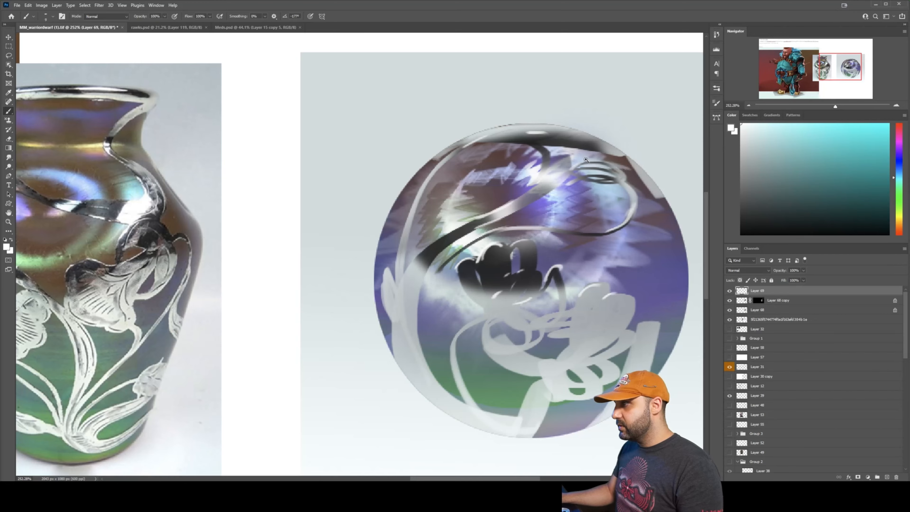
Sample dark grey from the dark flower and paint thin engraved lines on the light flower and stem
{"action": "key", "text": "z"}
{"action": "mouse_move", "coordinate": [600, 171]}
{"action": "left_mouse_down"}
{"action": "mouse_move", "coordinate": [572, 169]}
{"action": "mouse_move", "coordinate": [587, 169]}
{"action": "left_mouse_up"}
{"action": "key", "text": "b"}
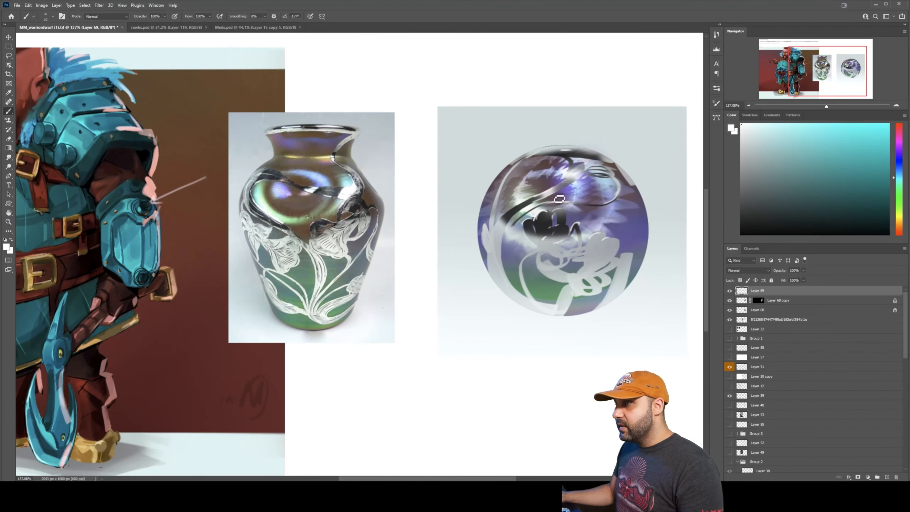
{"action": "left_click", "coordinate": [543, 230], "text": "alt"}
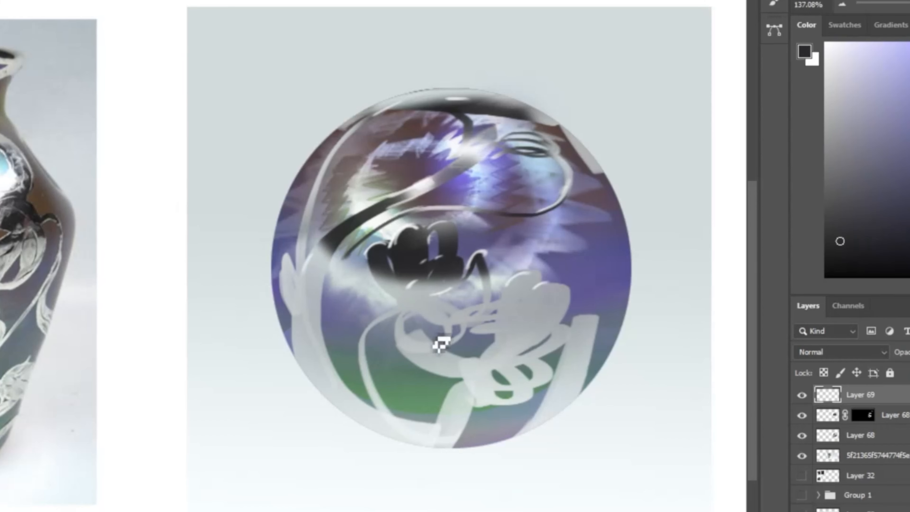
{"action": "left_click_drag", "start_coordinate": [519, 292], "coordinate": [518, 325]}
{"action": "mouse_move", "coordinate": [547, 323]}
{"action": "left_mouse_down"}
{"action": "mouse_move", "coordinate": [516, 372]}
{"action": "mouse_move", "coordinate": [525, 359]}
{"action": "mouse_move", "coordinate": [570, 349]}
{"action": "mouse_move", "coordinate": [512, 354]}
{"action": "left_mouse_up"}
{"action": "left_click_drag", "start_coordinate": [575, 369], "coordinate": [559, 381]}
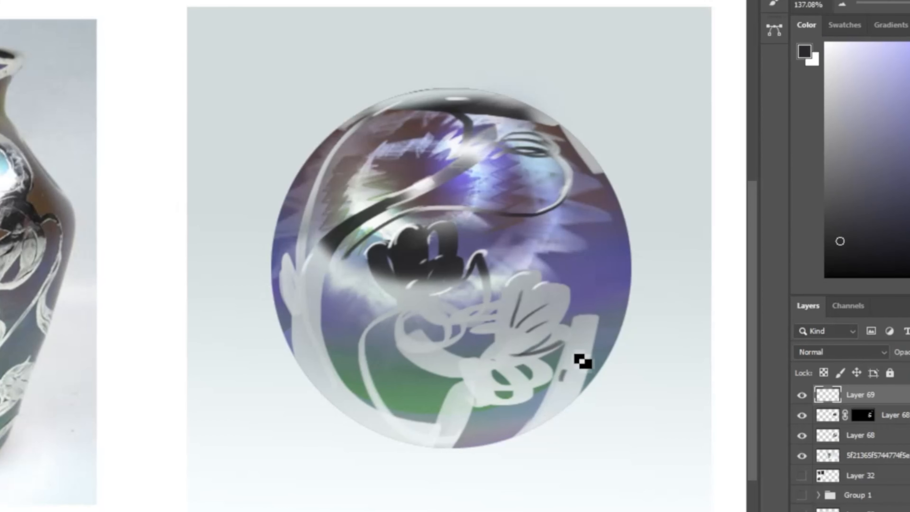
{"action": "left_click_drag", "start_coordinate": [587, 332], "coordinate": [550, 386]}
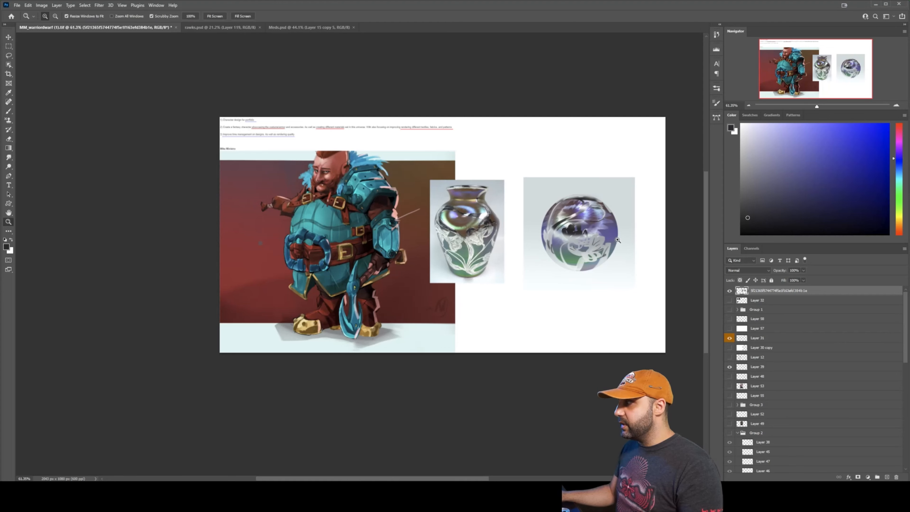
Find the layer holding the stray light stroke beside the character's forearm and remove it
{"action": "mouse_move", "coordinate": [616, 238]}
{"action": "left_mouse_down"}
{"action": "mouse_move", "coordinate": [589, 239]}
{"action": "mouse_move", "coordinate": [568, 225]}
{"action": "left_mouse_up"}
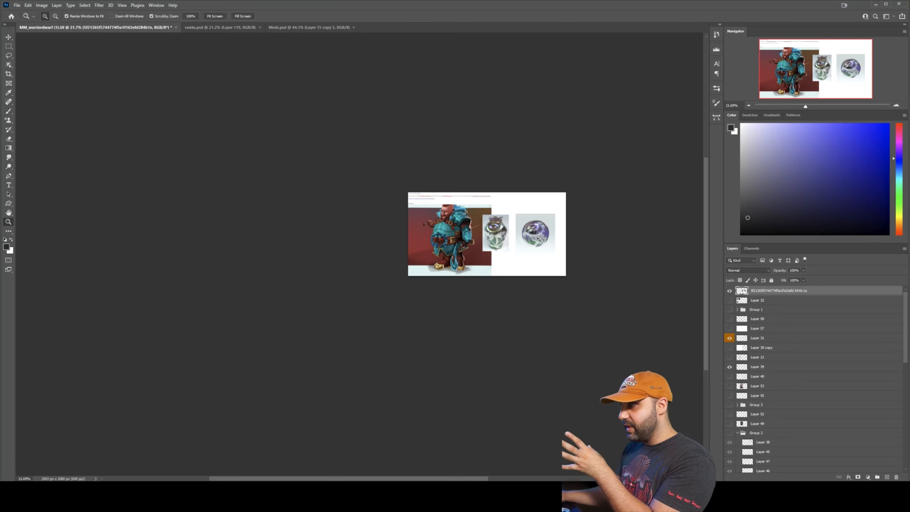
{"action": "mouse_move", "coordinate": [538, 240]}
{"action": "left_mouse_down"}
{"action": "mouse_move", "coordinate": [556, 229]}
{"action": "mouse_move", "coordinate": [599, 233]}
{"action": "mouse_move", "coordinate": [550, 250]}
{"action": "left_mouse_up"}
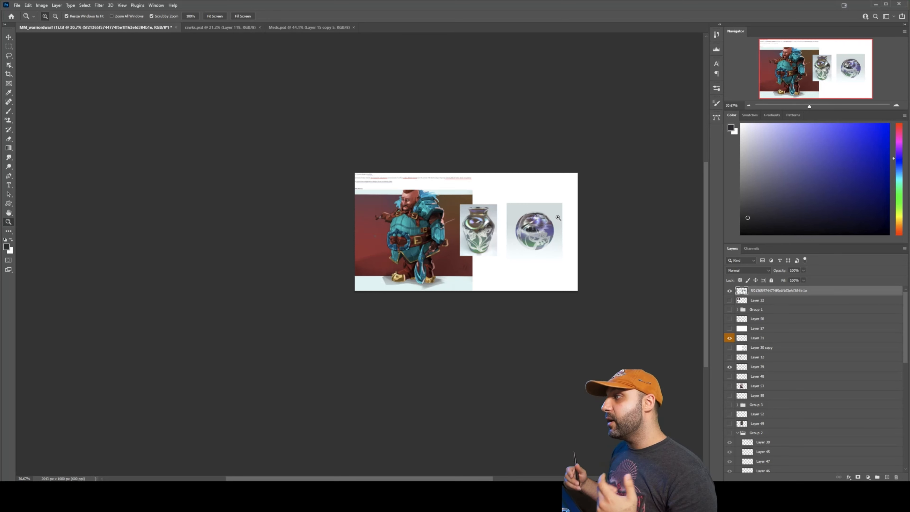
{"action": "left_click_drag", "start_coordinate": [437, 217], "coordinate": [603, 248]}
{"action": "key", "text": "v"}
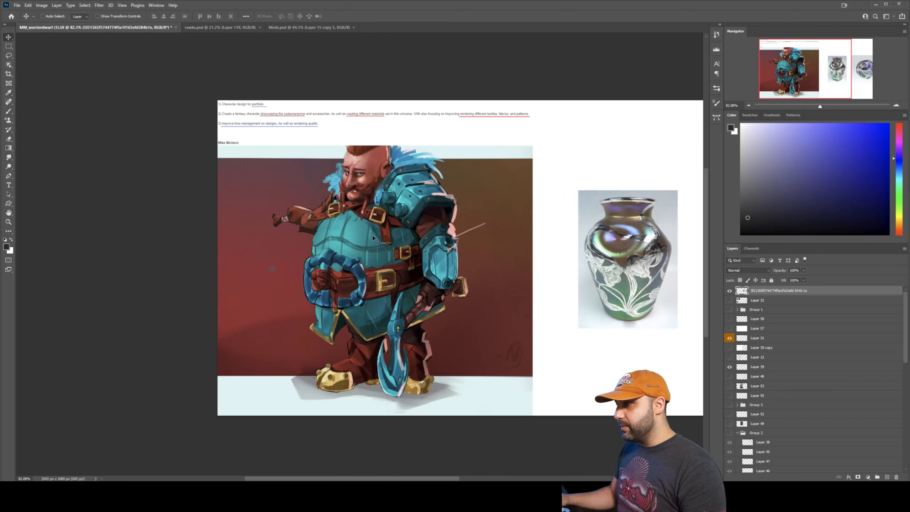
{"action": "left_click_drag", "start_coordinate": [429, 188], "coordinate": [427, 199]}
{"action": "key", "text": "ctrl+z"}
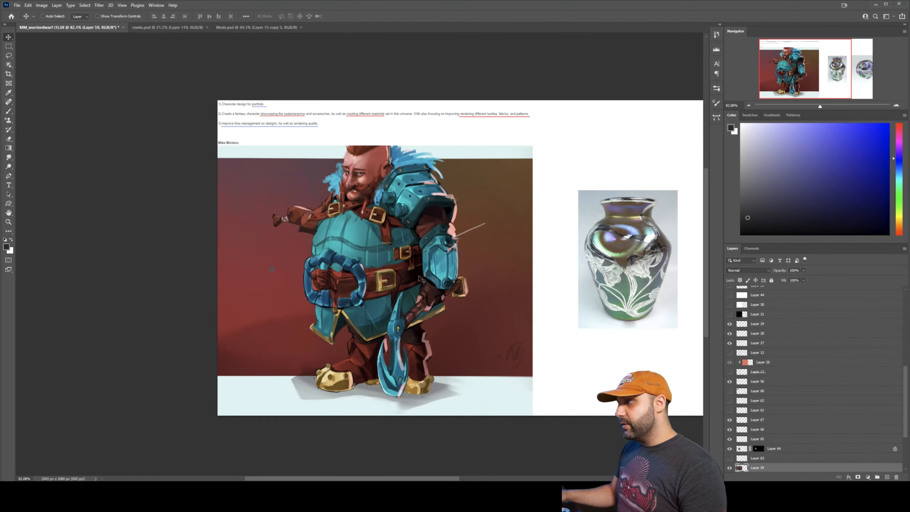
{"action": "left_click_drag", "start_coordinate": [445, 240], "coordinate": [434, 254]}
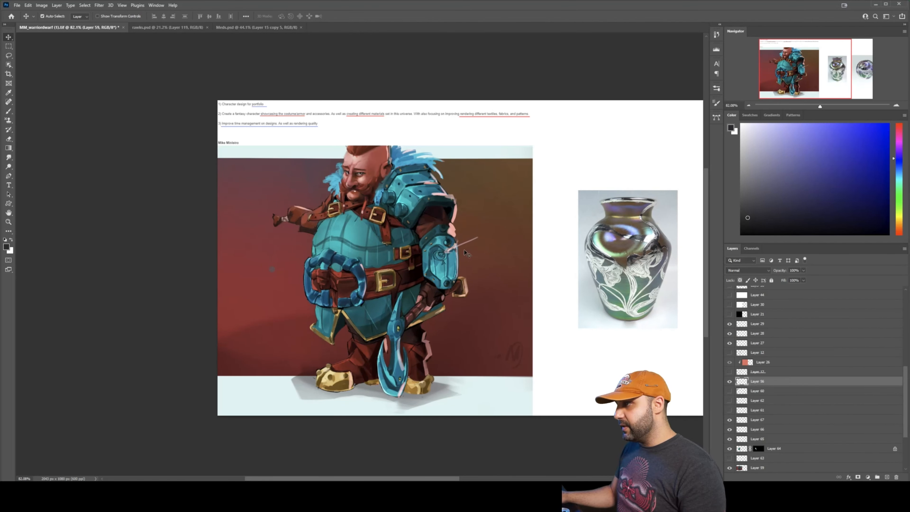
Block in a flat teal shoulder plate over the existing armour on a new layer and bring up the armoured archer photo
{"action": "left_click", "coordinate": [393, 253], "text": "alt"}
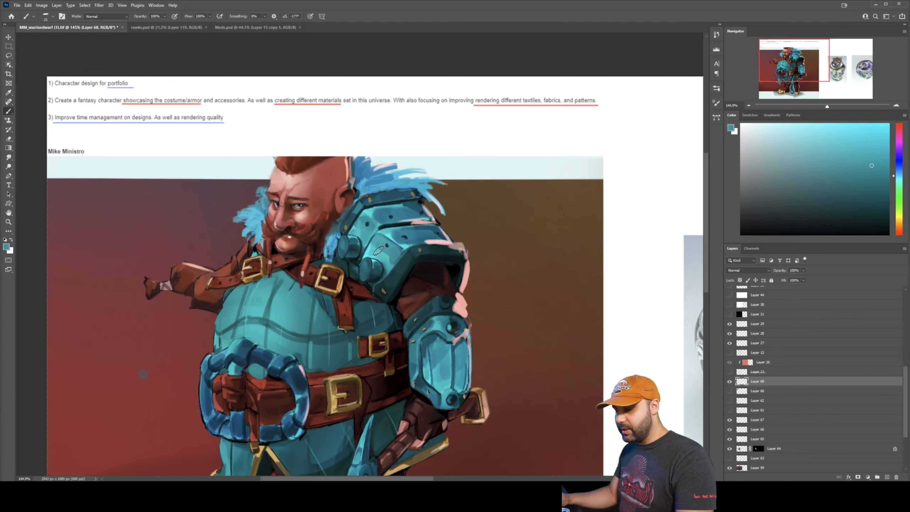
{"action": "mouse_move", "coordinate": [383, 264]}
{"action": "left_mouse_down"}
{"action": "mouse_move", "coordinate": [367, 246]}
{"action": "mouse_move", "coordinate": [430, 215]}
{"action": "mouse_move", "coordinate": [441, 254]}
{"action": "left_mouse_up"}
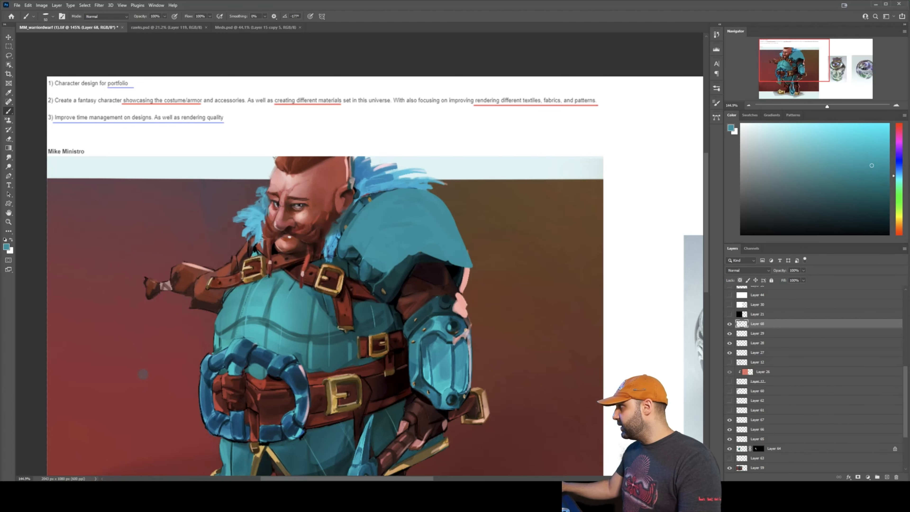
{"action": "left_click_drag", "start_coordinate": [906, 280], "coordinate": [698, 281]}
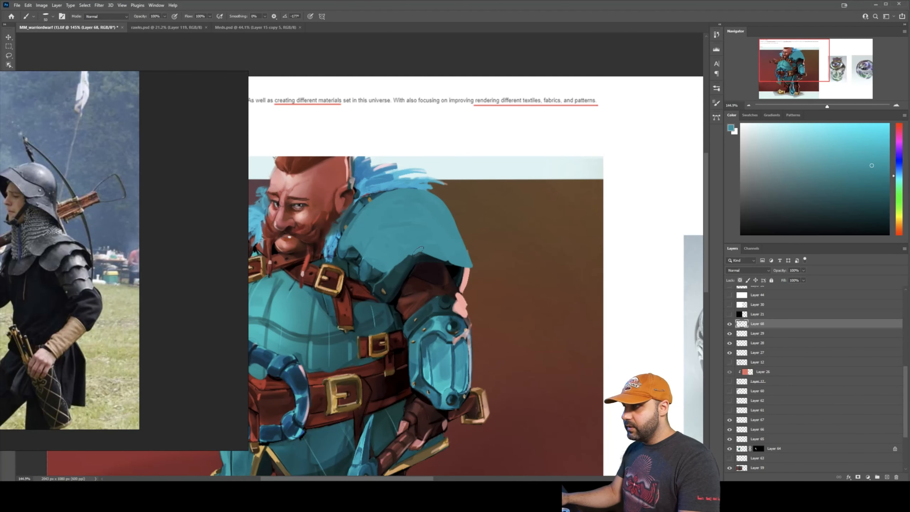
Refine the flat plate's lower edge and extend its outer tip outward with a free transform
{"action": "left_click_drag", "start_coordinate": [448, 241], "coordinate": [447, 238]}
{"action": "key", "text": "ctrl+t"}
{"action": "left_click_drag", "start_coordinate": [468, 269], "coordinate": [503, 262]}
{"action": "key", "text": "Return"}
Add a layer beneath the plate and paint a second overlapping teal plate with a darker shadow under the upper one
{"action": "key", "text": "ctrl+shift+alt+n"}
{"action": "key", "text": "ctrl+["}
{"action": "mouse_move", "coordinate": [358, 244]}
{"action": "left_mouse_down"}
{"action": "mouse_move", "coordinate": [394, 272]}
{"action": "mouse_move", "coordinate": [447, 263]}
{"action": "mouse_move", "coordinate": [406, 247]}
{"action": "mouse_move", "coordinate": [461, 275]}
{"action": "mouse_move", "coordinate": [418, 257]}
{"action": "mouse_move", "coordinate": [425, 268]}
{"action": "mouse_move", "coordinate": [462, 266]}
{"action": "mouse_move", "coordinate": [465, 291]}
{"action": "left_mouse_up"}
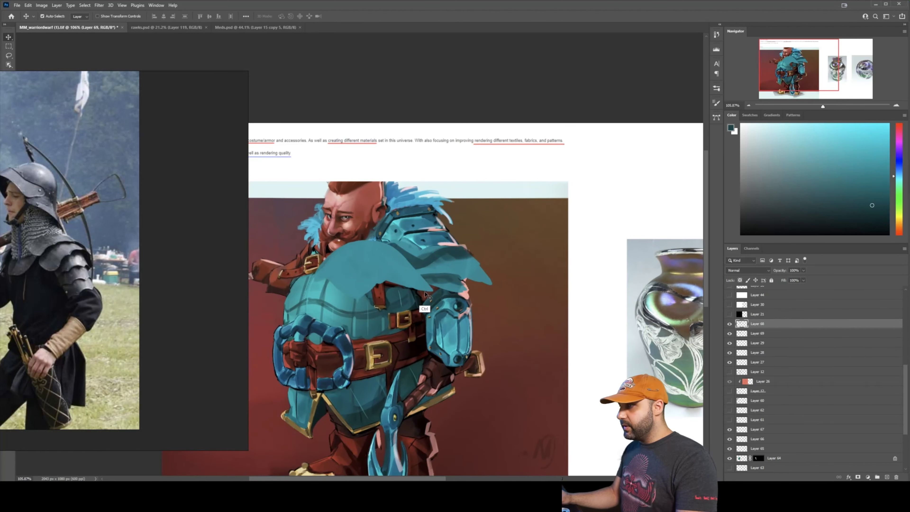
{"action": "key", "text": "ctrl+z"}
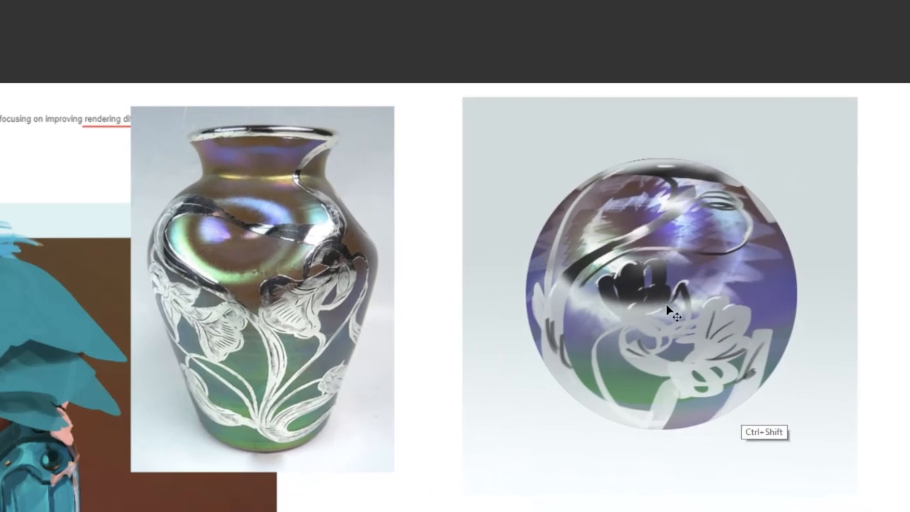
Scale down the vase reference and sphere study and place them beside the character's shoulder
{"action": "key", "text": "ctrl+t"}
{"action": "left_click_drag", "start_coordinate": [860, 491], "coordinate": [430, 230]}
{"action": "key", "text": "Return"}
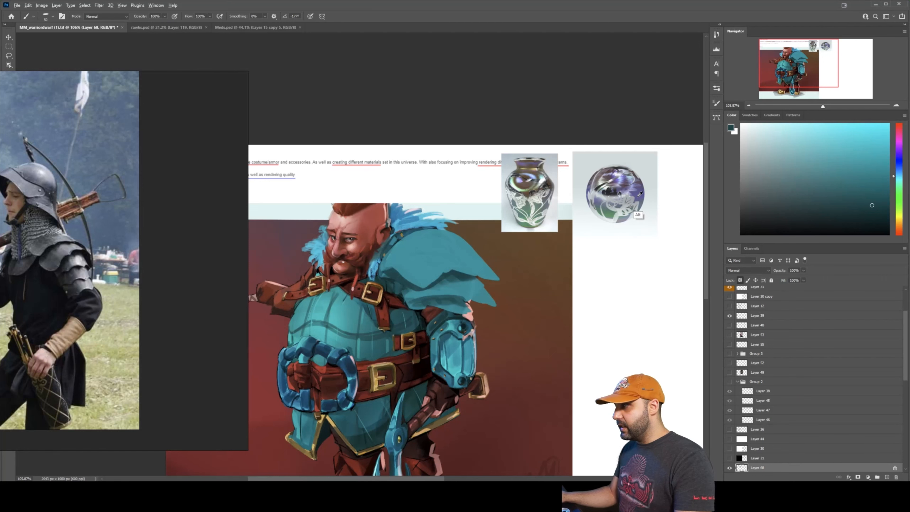
Paint purple, blue and grey bands sampled from the sphere across the upper plate and blend them with the Mixer Brush
{"action": "left_click", "coordinate": [638, 208], "text": "alt"}
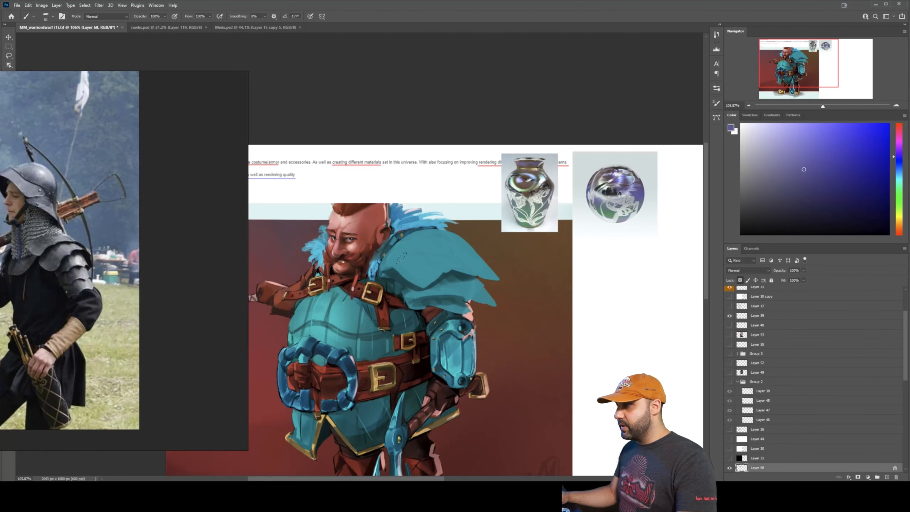
{"action": "mouse_move", "coordinate": [389, 262]}
{"action": "left_mouse_down"}
{"action": "mouse_move", "coordinate": [470, 254]}
{"action": "mouse_move", "coordinate": [482, 265]}
{"action": "left_mouse_up"}
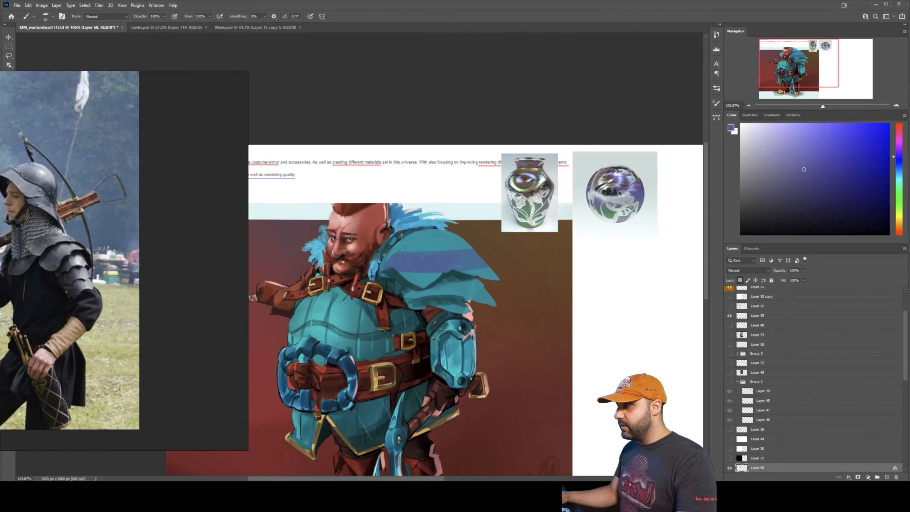
{"action": "left_click", "coordinate": [605, 213], "text": "alt"}
{"action": "left_click_drag", "start_coordinate": [423, 275], "coordinate": [463, 267]}
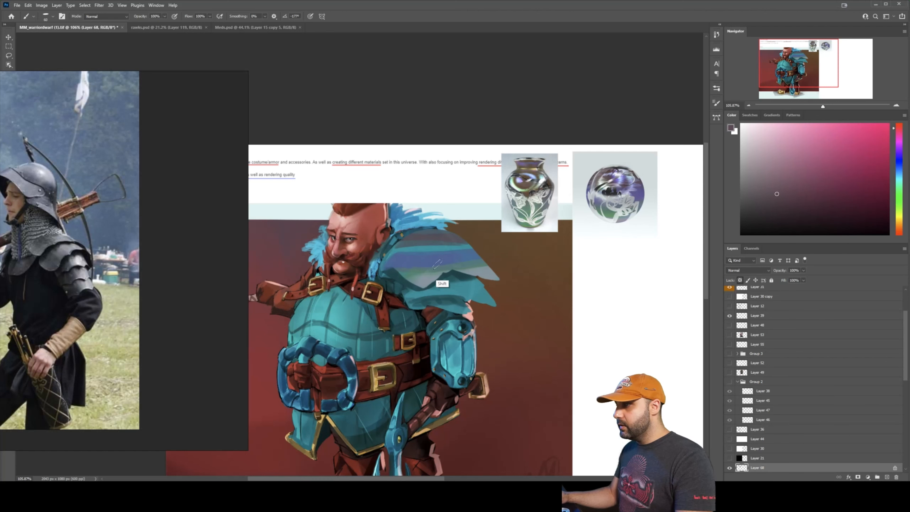
{"action": "key", "text": "shift+b"}
{"action": "left_click_drag", "start_coordinate": [390, 251], "coordinate": [443, 254]}
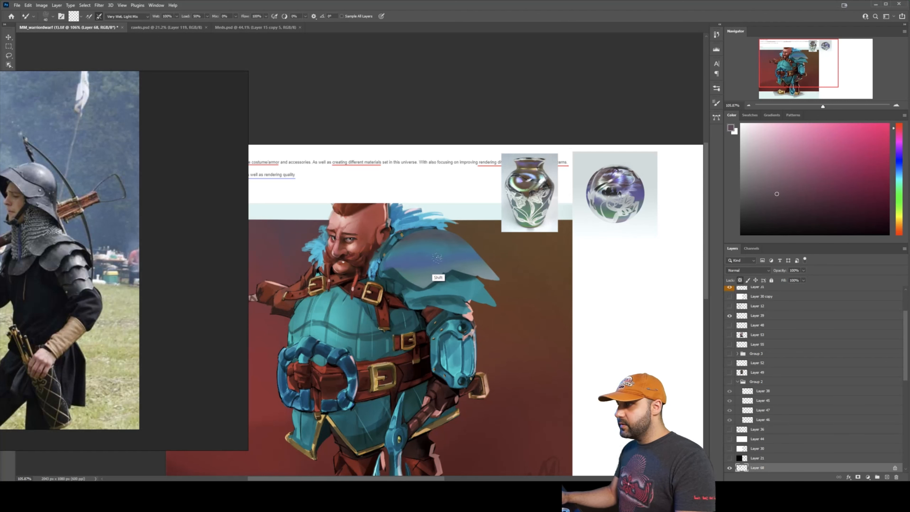
{"action": "key", "text": "shift+b"}
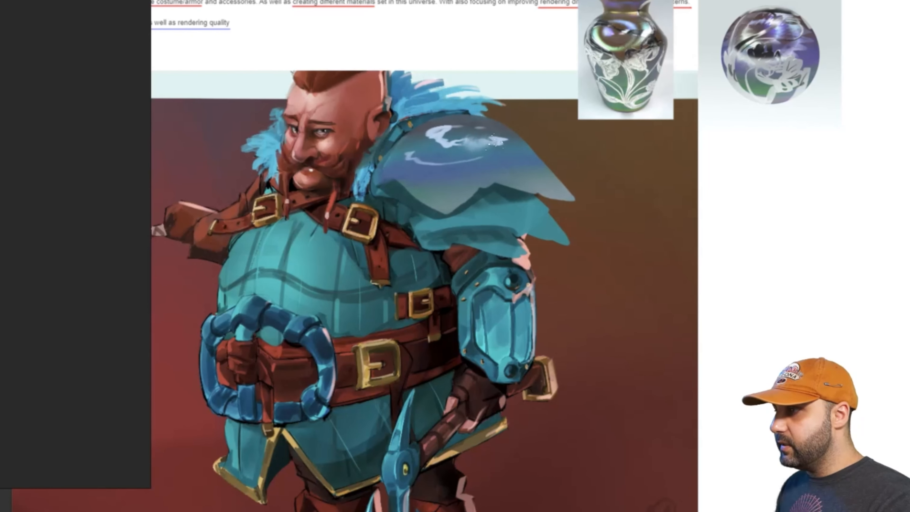
Soften the white reflections on the upper plate and add glowing blue, purple and green iridescent highlights
{"action": "mouse_move", "coordinate": [496, 142]}
{"action": "left_mouse_down"}
{"action": "mouse_move", "coordinate": [510, 139]}
{"action": "mouse_move", "coordinate": [431, 133]}
{"action": "mouse_move", "coordinate": [478, 159]}
{"action": "left_mouse_up"}
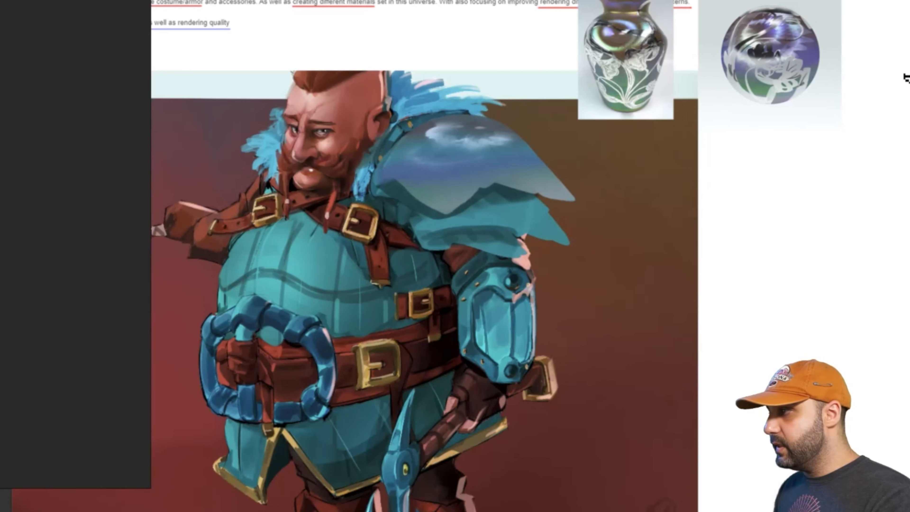
{"action": "right_click", "coordinate": [475, 148]}
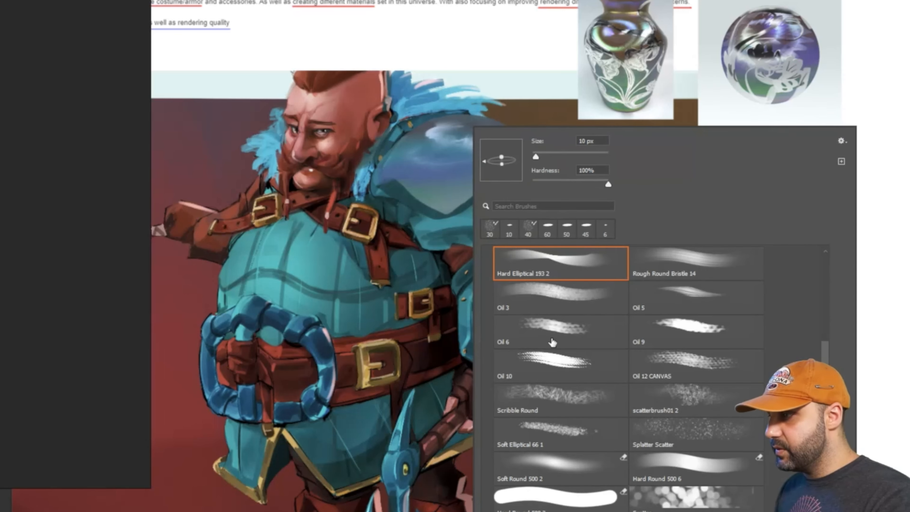
{"action": "key", "text": "Escape"}
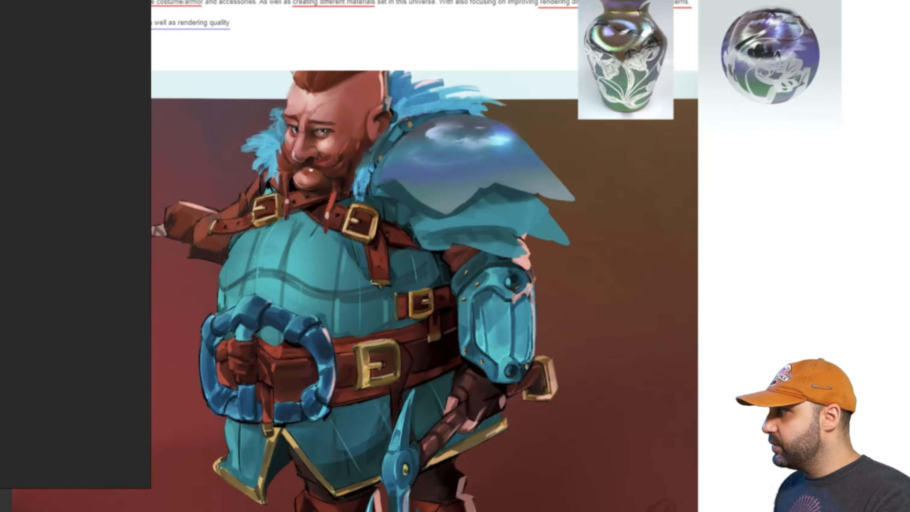
{"action": "left_click_drag", "start_coordinate": [486, 130], "coordinate": [517, 150]}
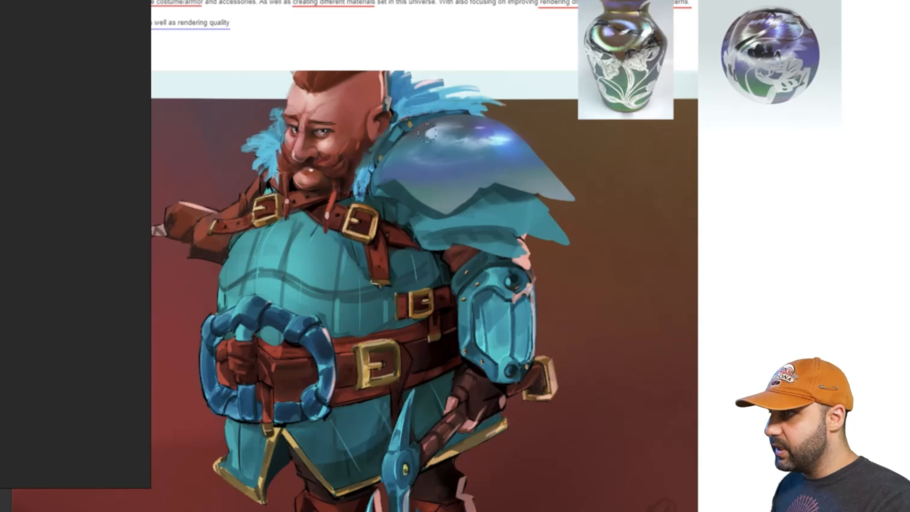
{"action": "left_click_drag", "start_coordinate": [444, 132], "coordinate": [422, 158]}
{"action": "key", "text": "ctrl+z"}
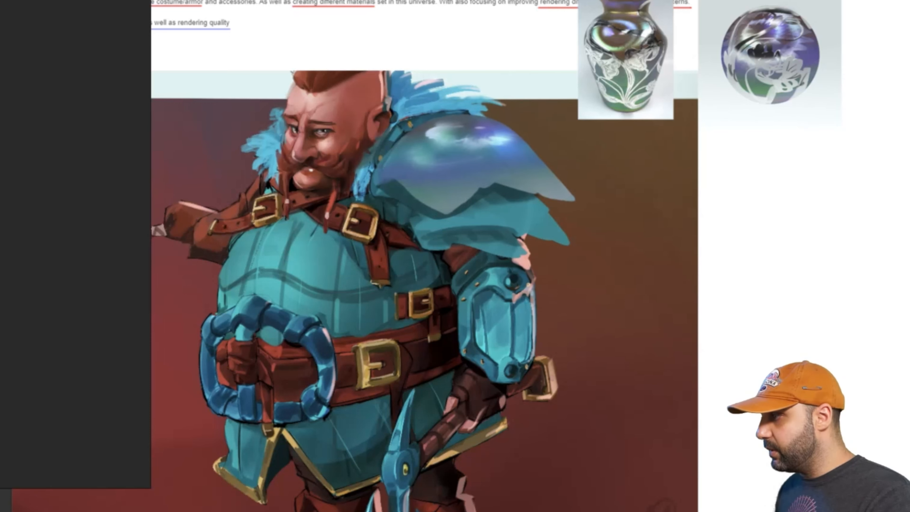
{"action": "left_click_drag", "start_coordinate": [500, 146], "coordinate": [525, 146]}
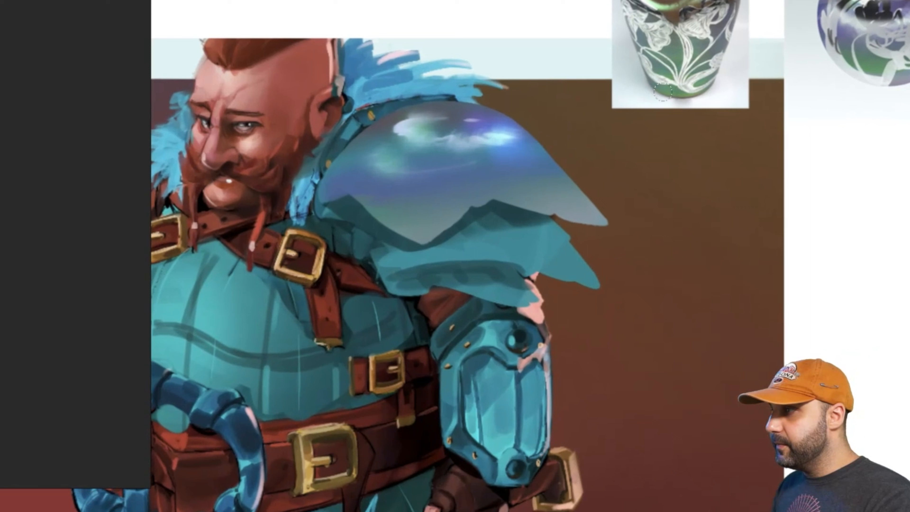
Paint a copy of the upper plate as silver, with a white base, a dark reflection band and white highlights
{"action": "left_click", "coordinate": [855, 205], "text": "alt"}
{"action": "left_click_drag", "start_coordinate": [588, 200], "coordinate": [469, 204]}
{"action": "mouse_move", "coordinate": [362, 180]}
{"action": "left_mouse_down"}
{"action": "mouse_move", "coordinate": [124, 134]}
{"action": "mouse_move", "coordinate": [512, 120]}
{"action": "left_mouse_up"}
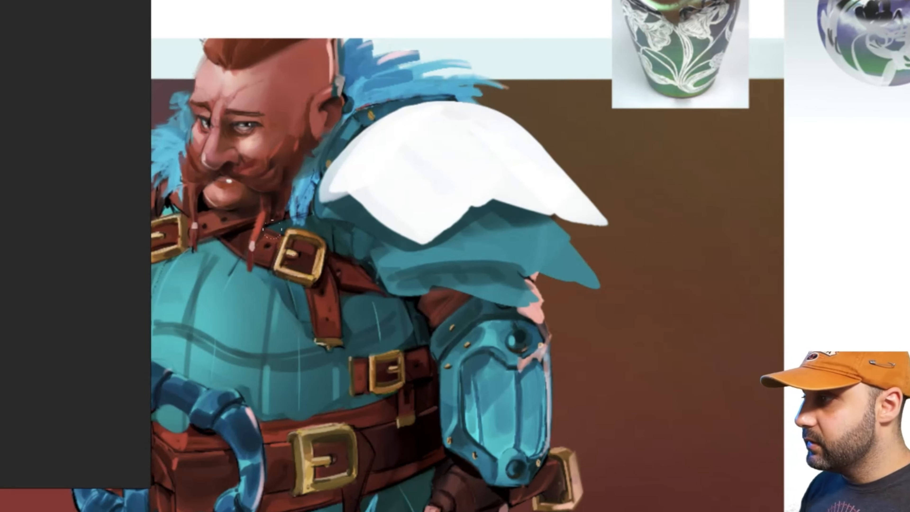
{"action": "mouse_move", "coordinate": [407, 133]}
{"action": "left_mouse_down"}
{"action": "mouse_move", "coordinate": [483, 134]}
{"action": "mouse_move", "coordinate": [434, 124]}
{"action": "left_mouse_up"}
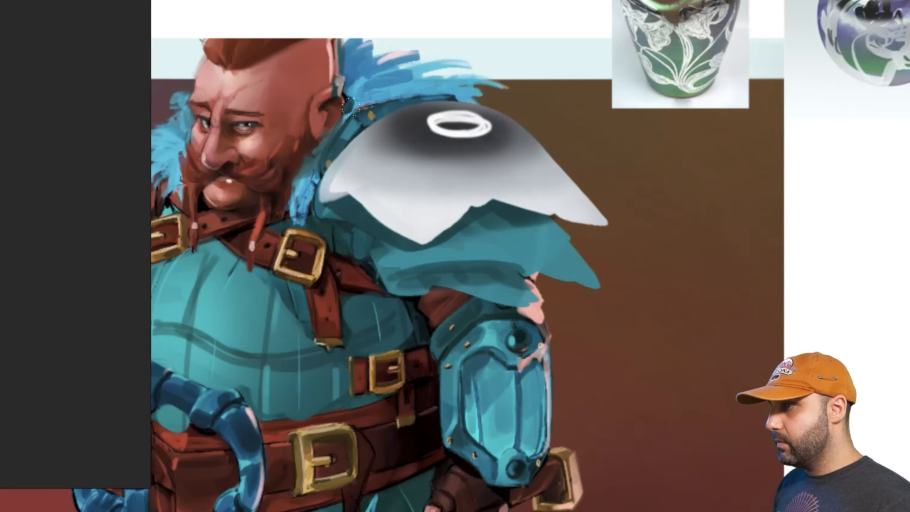
{"action": "mouse_move", "coordinate": [376, 118]}
{"action": "left_mouse_down"}
{"action": "mouse_move", "coordinate": [487, 108]}
{"action": "mouse_move", "coordinate": [534, 119]}
{"action": "mouse_move", "coordinate": [590, 211]}
{"action": "left_mouse_up"}
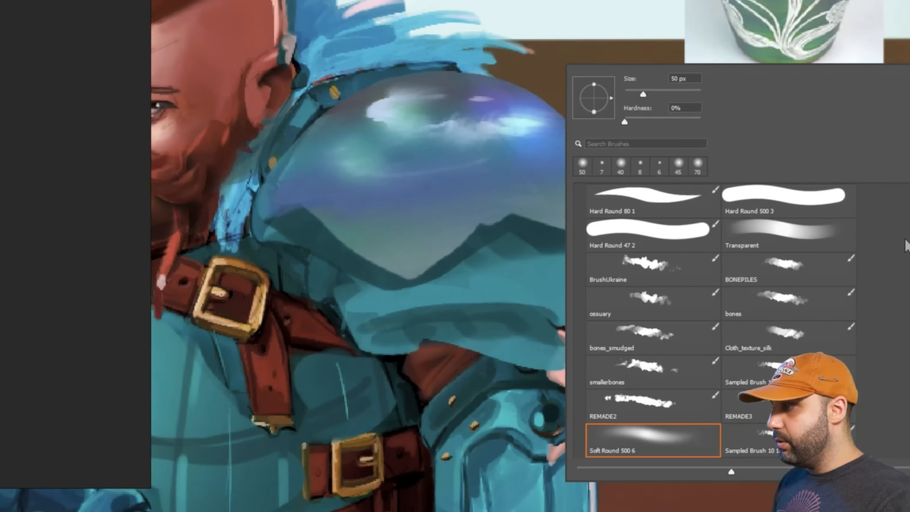
Hide the silver plate copy behind a black mask and paint white on it to reveal an edge trim, swirls and flowers
{"action": "scroll", "coordinate": [906, 246], "scroll_direction": "down", "scroll_amount": 8}
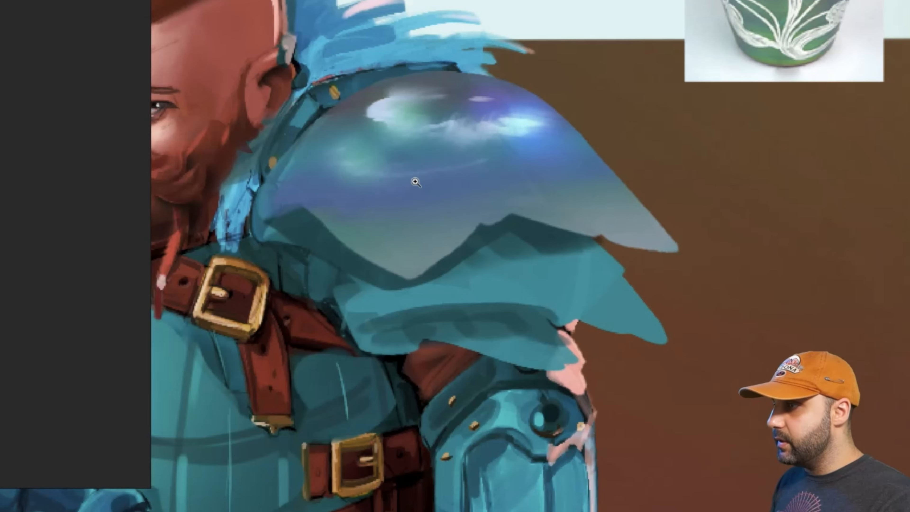
{"action": "left_click_drag", "start_coordinate": [262, 218], "coordinate": [302, 205]}
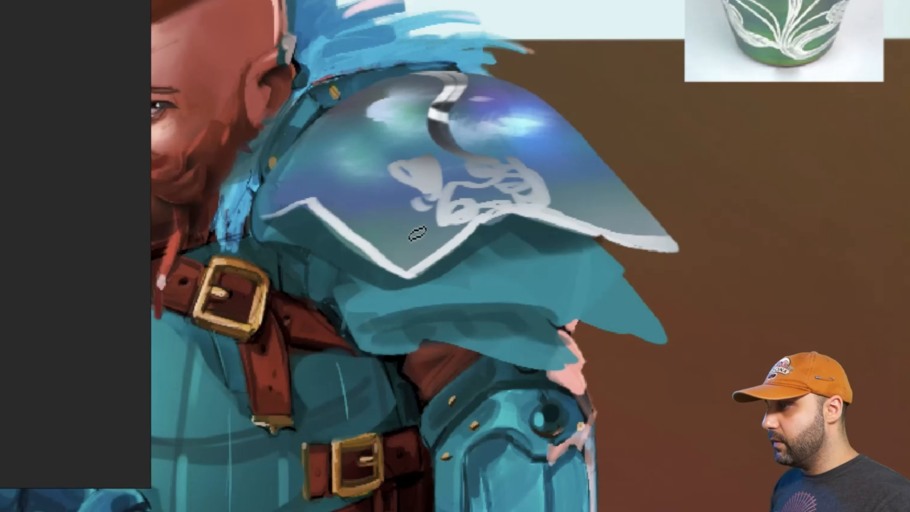
{"action": "left_click_drag", "start_coordinate": [417, 233], "coordinate": [442, 215]}
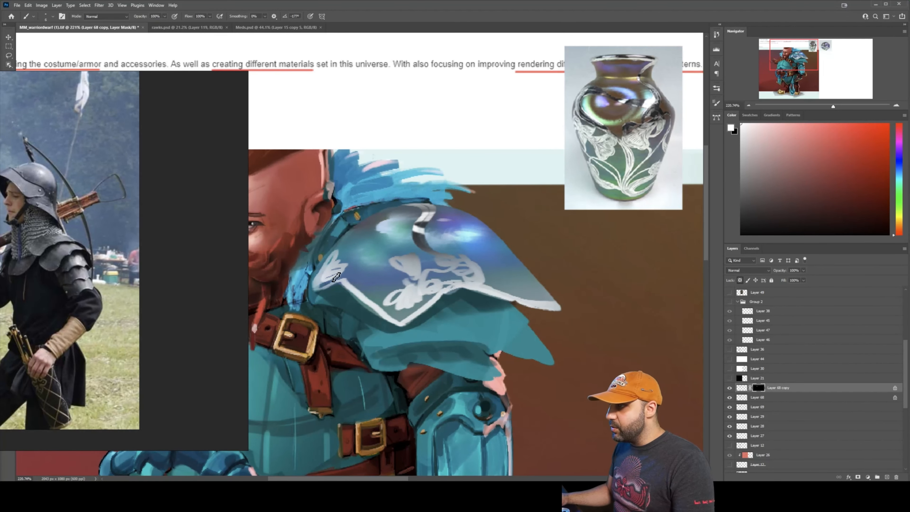
{"action": "left_click_drag", "start_coordinate": [388, 252], "coordinate": [399, 209]}
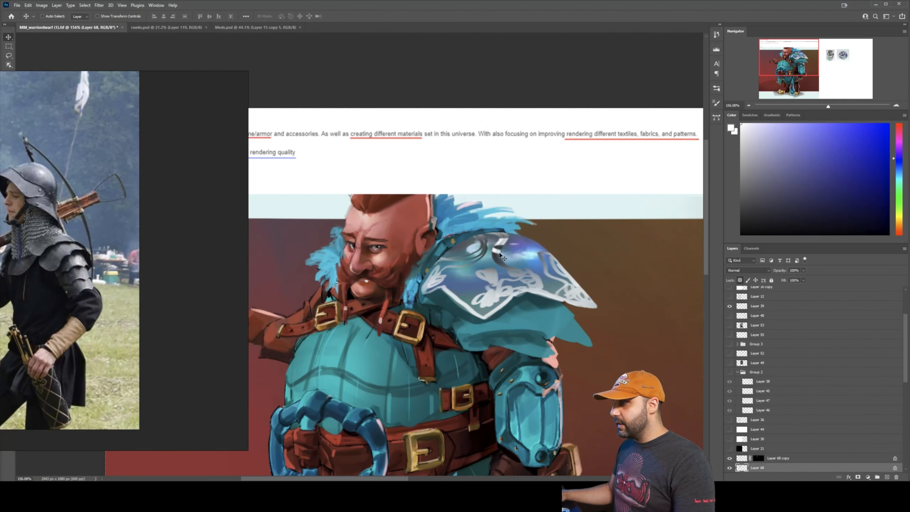
Merge the masked silver ornament copy into the iridescent plate layer beneath it
{"action": "left_click_drag", "start_coordinate": [498, 252], "coordinate": [497, 313]}
{"action": "key", "text": "ctrl+z"}
{"action": "key", "text": "ctrl+e"}
{"action": "left_click_drag", "start_coordinate": [530, 264], "coordinate": [510, 329]}
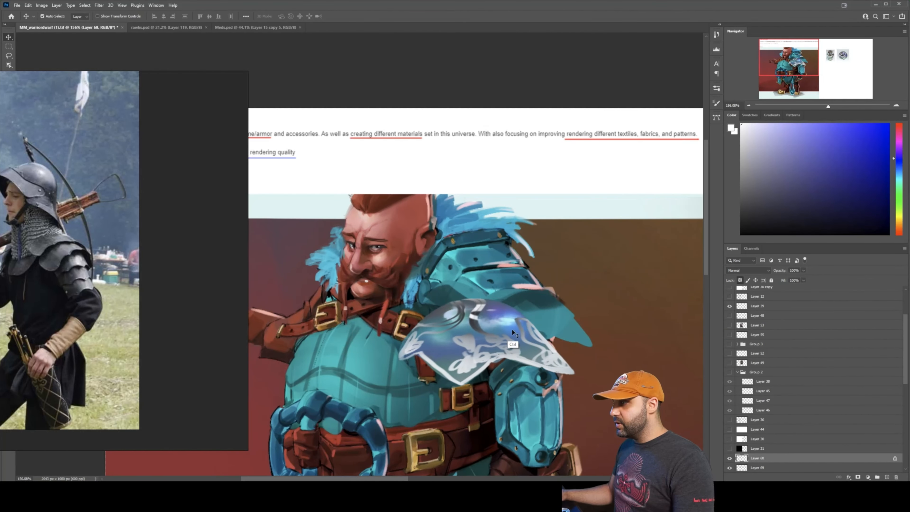
{"action": "key", "text": "ctrl+z"}
Paint small white highlights on the silver swirl and floral ornament of the upper plate
{"action": "key", "text": "b"}
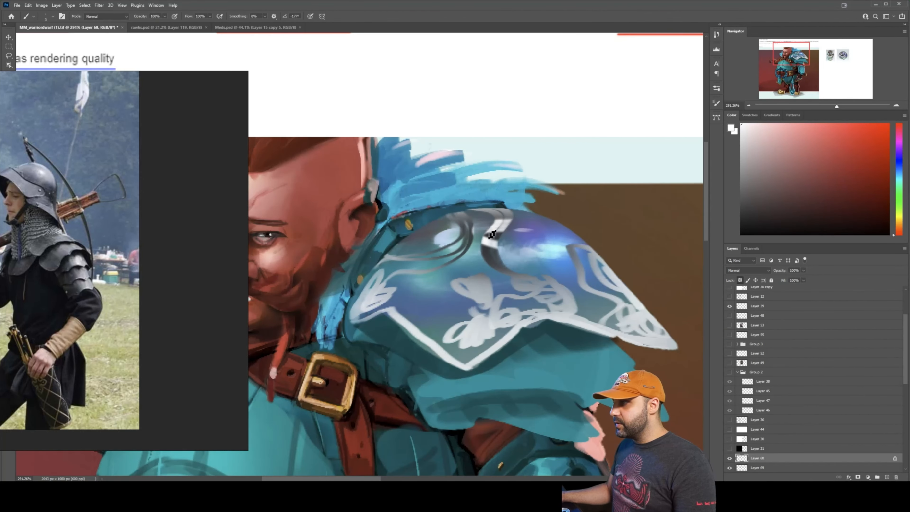
{"action": "left_click_drag", "start_coordinate": [492, 234], "coordinate": [486, 249]}
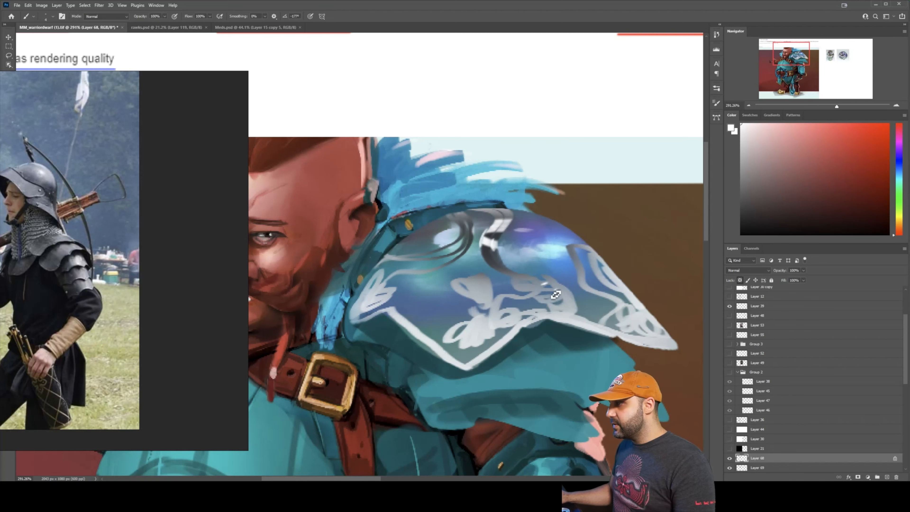
{"action": "key", "text": "]"}
{"action": "mouse_move", "coordinate": [563, 297]}
{"action": "left_mouse_down"}
{"action": "mouse_move", "coordinate": [567, 306]}
{"action": "mouse_move", "coordinate": [575, 294]}
{"action": "mouse_move", "coordinate": [496, 251]}
{"action": "mouse_move", "coordinate": [491, 229]}
{"action": "mouse_move", "coordinate": [461, 249]}
{"action": "left_mouse_up"}
{"action": "key", "text": "z"}
{"action": "key", "text": "z"}
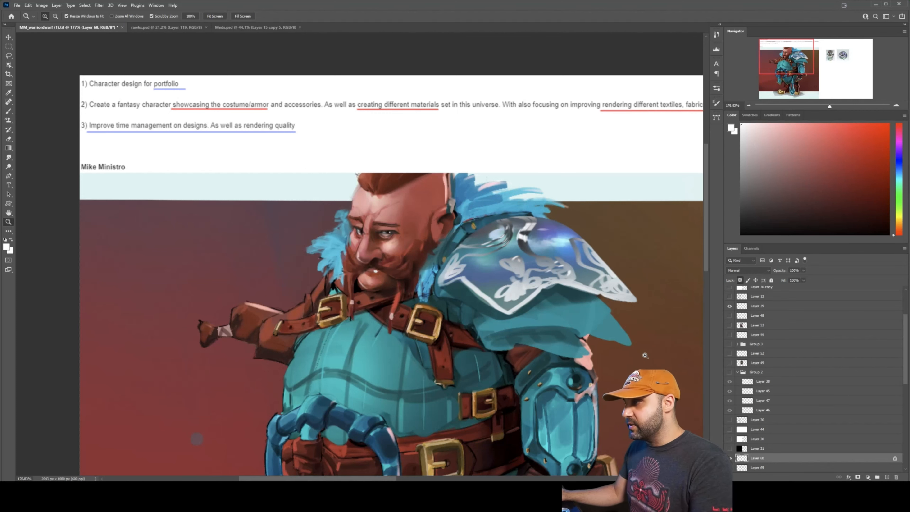
{"action": "left_click_drag", "start_coordinate": [673, 355], "coordinate": [227, 292]}
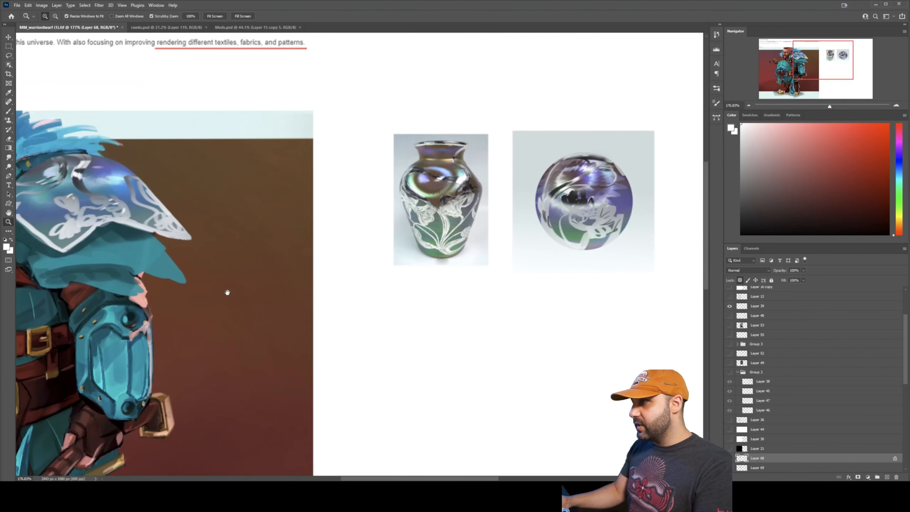
{"action": "left_click_drag", "start_coordinate": [436, 174], "coordinate": [480, 173]}
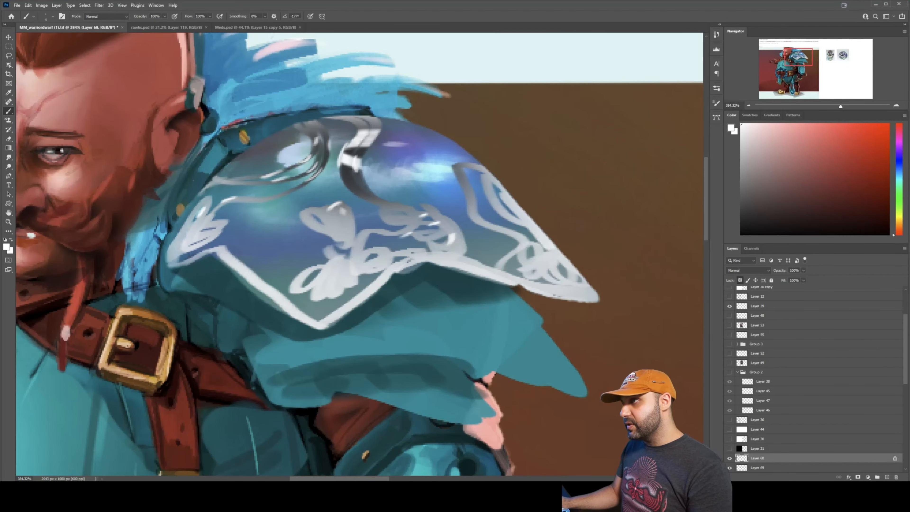
{"action": "scroll", "coordinate": [280, 177], "scroll_direction": "down", "scroll_amount": 3}
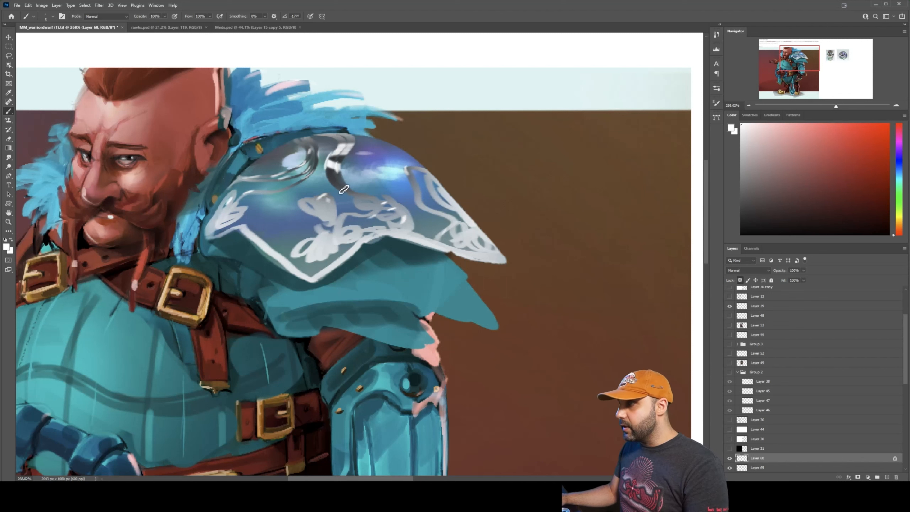
{"action": "left_click", "coordinate": [334, 199], "text": "alt"}
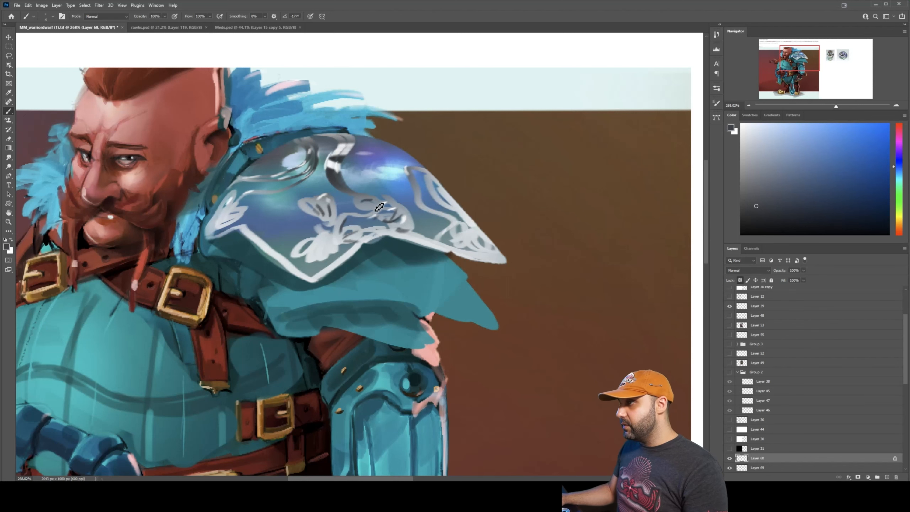
{"action": "left_click_drag", "start_coordinate": [441, 184], "coordinate": [399, 197]}
{"action": "left_click_drag", "start_coordinate": [388, 299], "coordinate": [398, 326]}
{"action": "key", "text": "ctrl+z"}
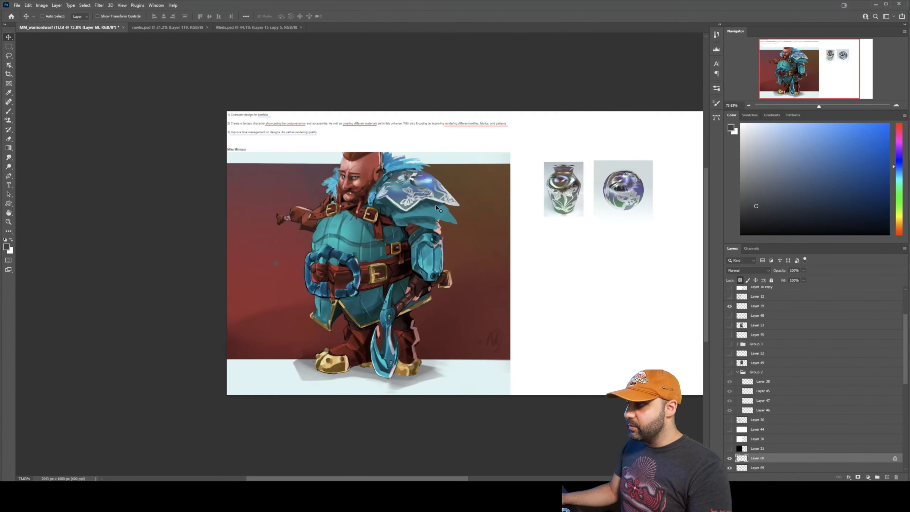
Duplicate the ornamented upper plate, place the copy beneath it and transform it to fit the middle shoulder plate
{"action": "key", "text": "z"}
{"action": "left_click_drag", "start_coordinate": [434, 205], "coordinate": [607, 228]}
{"action": "key", "text": "ctrl+j"}
{"action": "key", "text": "ctrl+["}
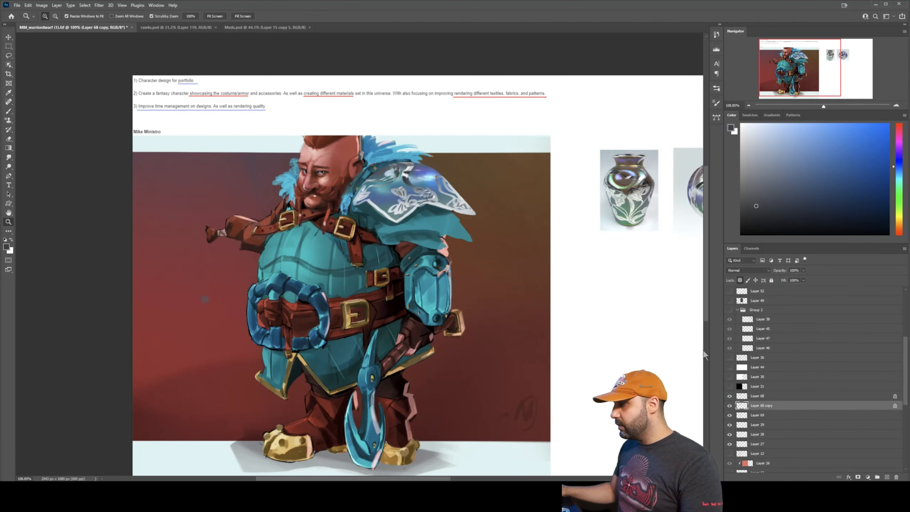
{"action": "left_click_drag", "start_coordinate": [461, 195], "coordinate": [462, 217]}
{"action": "key", "text": "ctrl+t"}
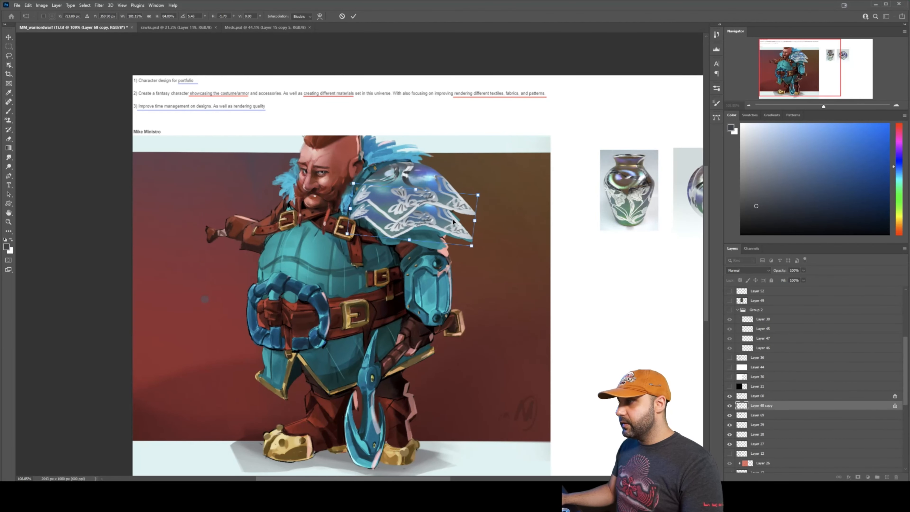
{"action": "key", "text": "Return"}
Duplicate the middle plate beneath itself and scale the copy to about 75% to form the lowest shoulder plate
{"action": "key", "text": "z"}
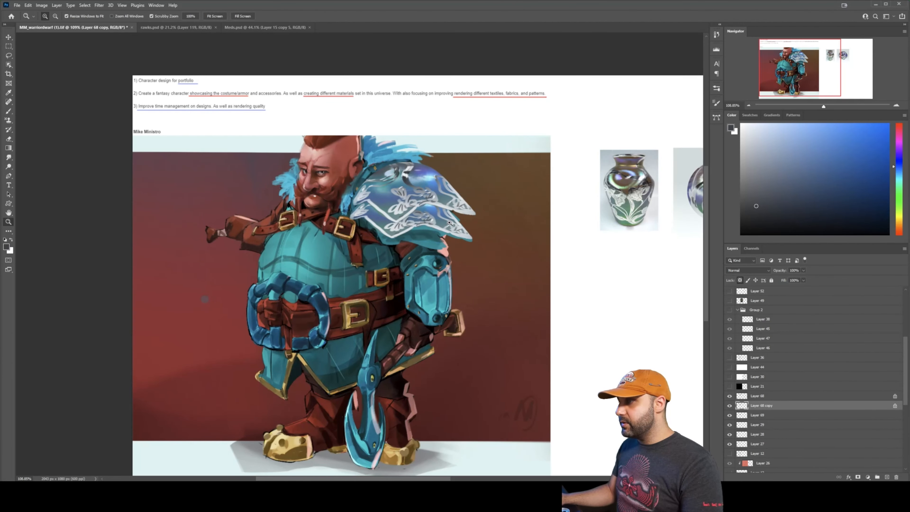
{"action": "left_click_drag", "start_coordinate": [796, 406], "coordinate": [798, 410]}
{"action": "key", "text": "ctrl+t"}
{"action": "left_click_drag", "start_coordinate": [475, 190], "coordinate": [445, 234]}
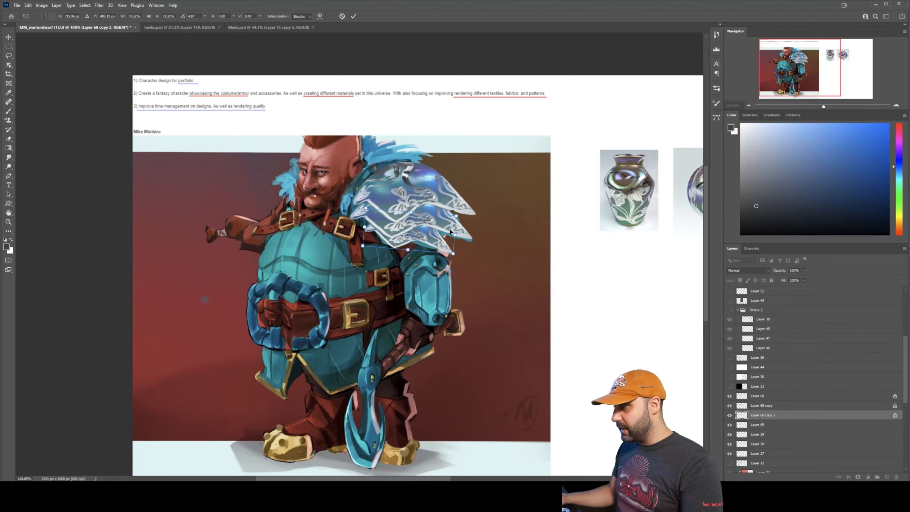
{"action": "key", "text": "Return"}
Darken the lowest plate with Levels, setting the output white level to 167 and deepening the midtones
{"action": "key", "text": "ctrl+l"}
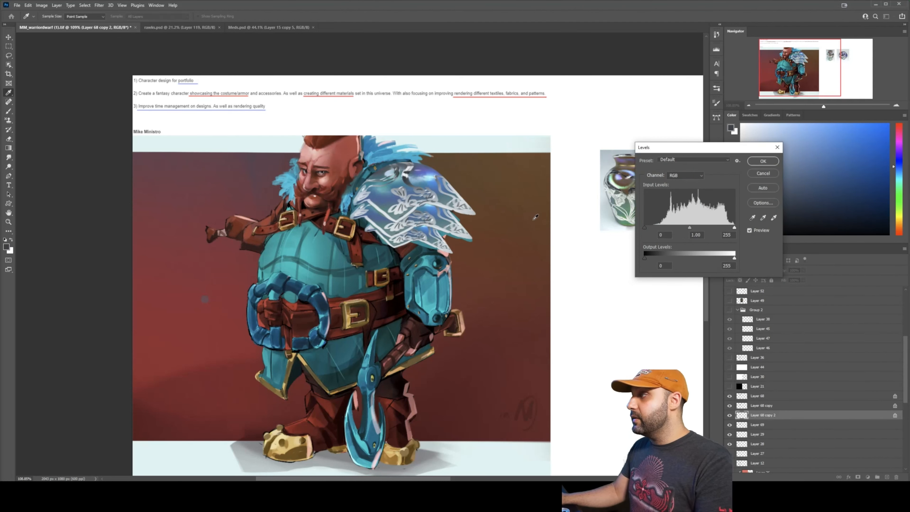
{"action": "left_click_drag", "start_coordinate": [733, 258], "coordinate": [703, 258]}
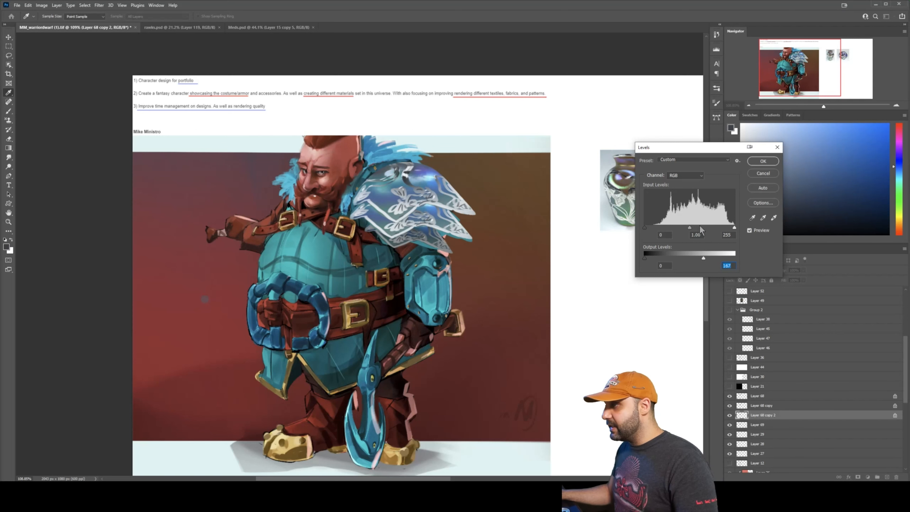
{"action": "left_click_drag", "start_coordinate": [690, 227], "coordinate": [706, 229]}
{"action": "key", "text": "Return"}
Add a layer mask to the darkened copy over the middle plate and erase it so it only shades beneath the upper plate
{"action": "left_click_drag", "start_coordinate": [431, 221], "coordinate": [525, 305]}
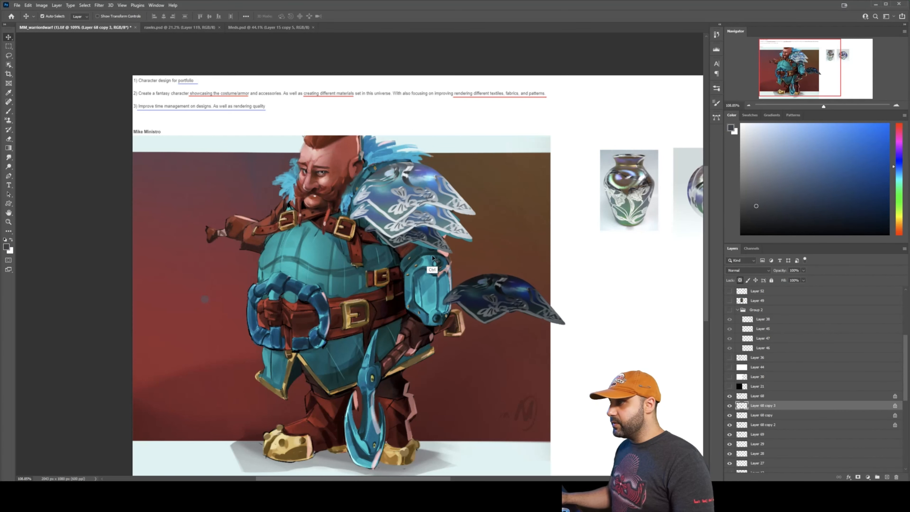
{"action": "left_click", "coordinate": [857, 477]}
{"action": "key", "text": "e"}
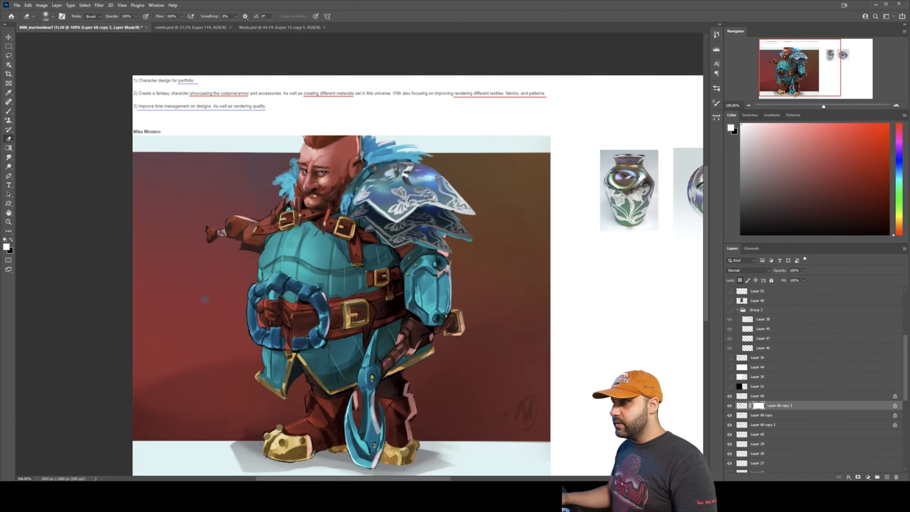
{"action": "left_click_drag", "start_coordinate": [362, 215], "coordinate": [440, 226]}
Merge the upper plate, masked shadow copy, middle plate and lowest plate down into the base shoulder armour layer
{"action": "left_click", "coordinate": [452, 240], "text": "ctrl"}
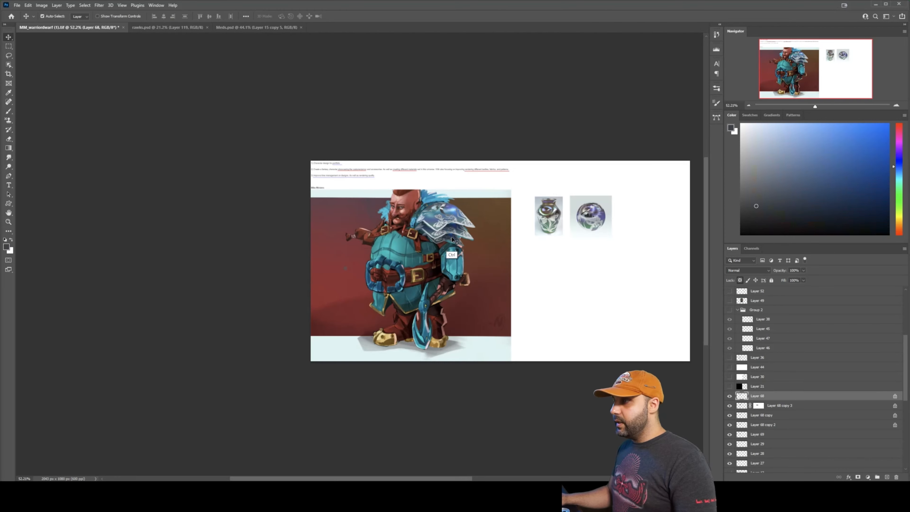
{"action": "key", "text": "ctrl+e"}
{"action": "key", "text": "Return"}
{"action": "key", "text": "ctrl+e"}
{"action": "left_click_drag", "start_coordinate": [460, 219], "coordinate": [552, 265]}
{"action": "key", "text": "ctrl+z"}
{"action": "key", "text": "ctrl+e"}
{"action": "left_click_drag", "start_coordinate": [449, 218], "coordinate": [477, 204]}
{"action": "key", "text": "ctrl+z"}
{"action": "key", "text": "z"}
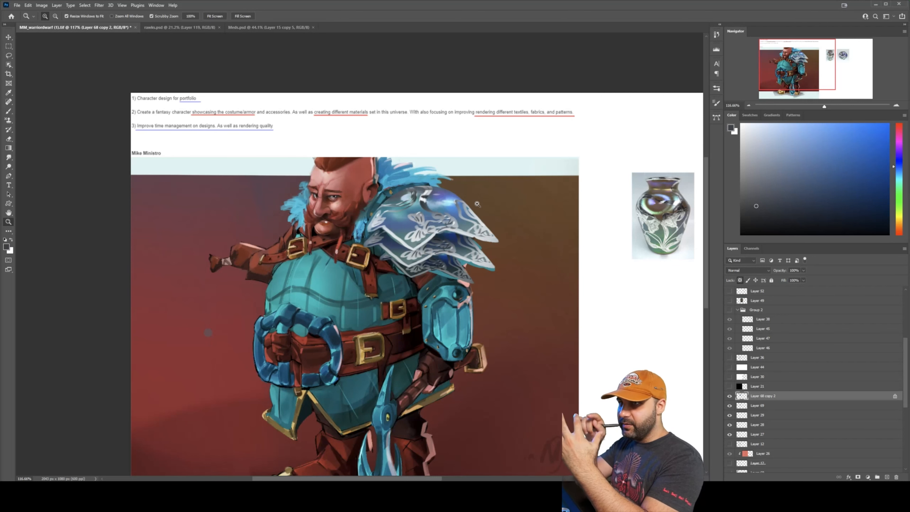
{"action": "key", "text": "ctrl+e"}
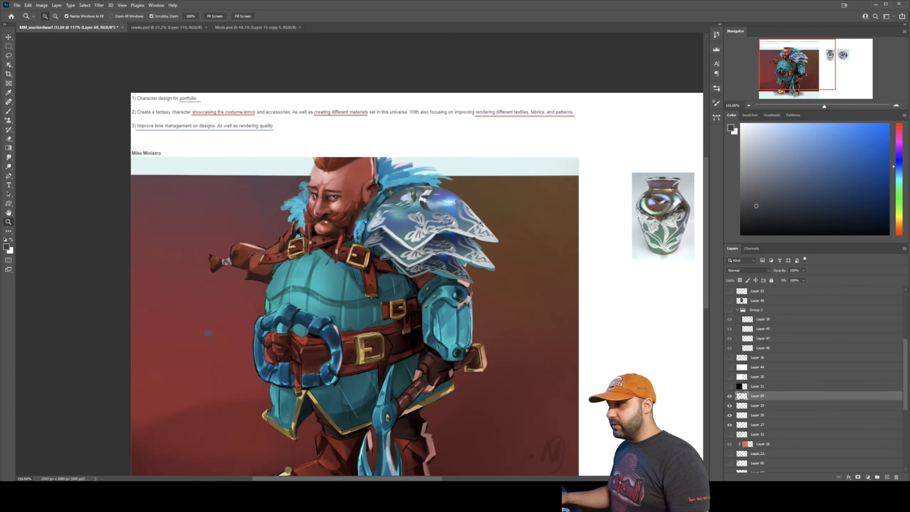
Compare the layered shoulder armour with the original armour underneath by moving it aside beside the vase and back onto the shoulder
{"action": "left_click_drag", "start_coordinate": [482, 224], "coordinate": [460, 229]}
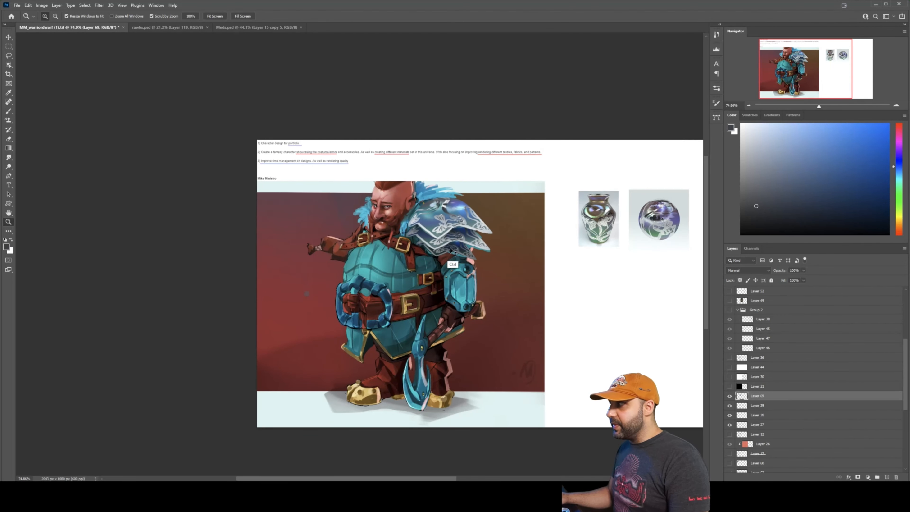
{"action": "left_click_drag", "start_coordinate": [514, 242], "coordinate": [495, 245]}
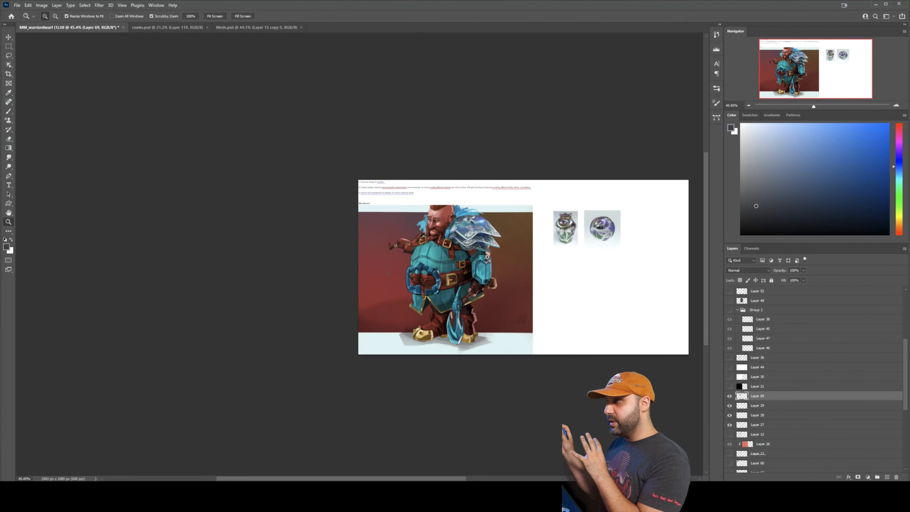
{"action": "left_click_drag", "start_coordinate": [465, 248], "coordinate": [550, 240]}
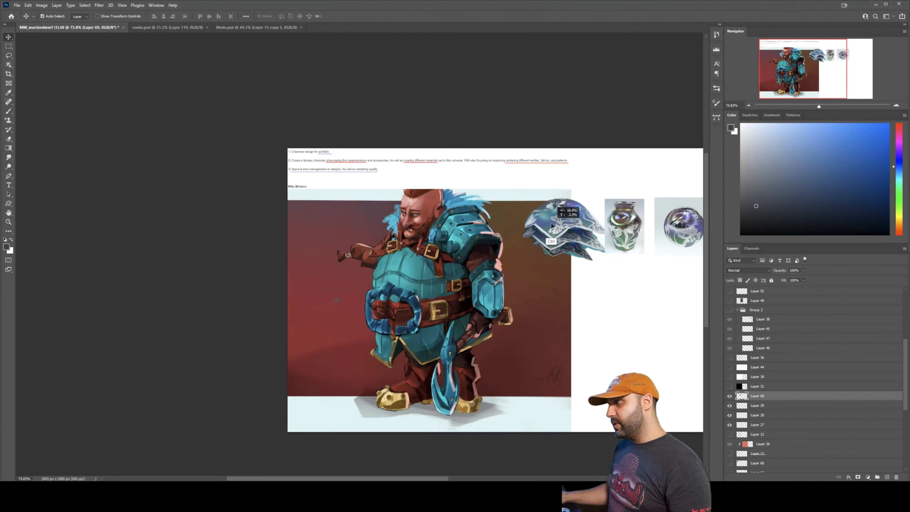
{"action": "mouse_move", "coordinate": [454, 232]}
{"action": "left_mouse_down"}
{"action": "mouse_move", "coordinate": [481, 232]}
{"action": "mouse_move", "coordinate": [459, 232]}
{"action": "left_mouse_up"}
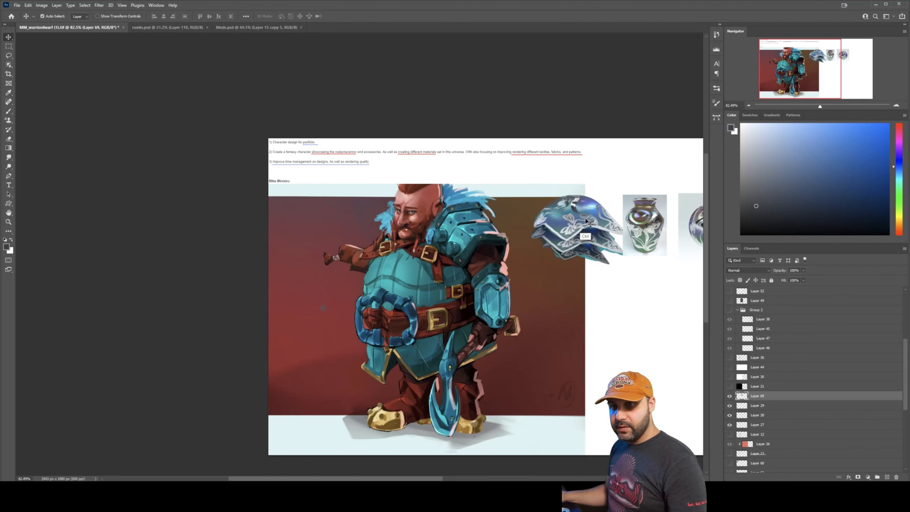
{"action": "left_click_drag", "start_coordinate": [586, 221], "coordinate": [486, 226]}
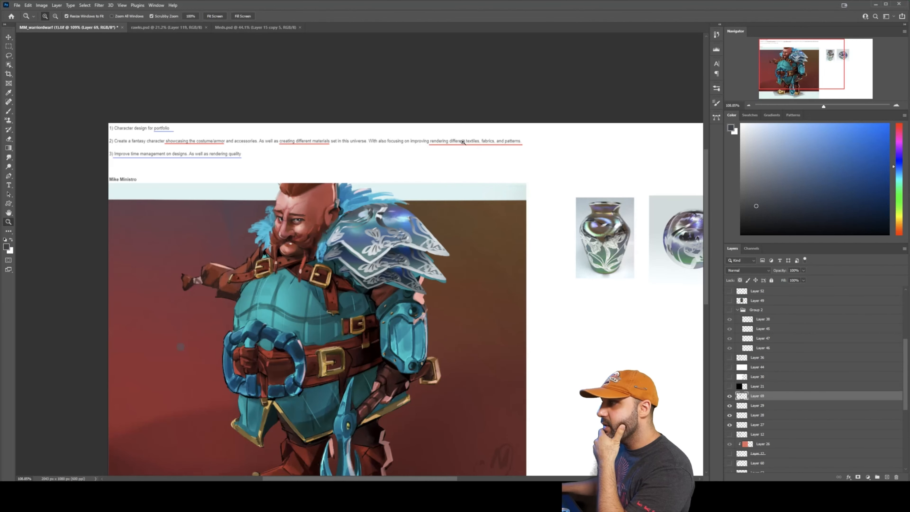
{"action": "left_click_drag", "start_coordinate": [463, 143], "coordinate": [480, 142]}
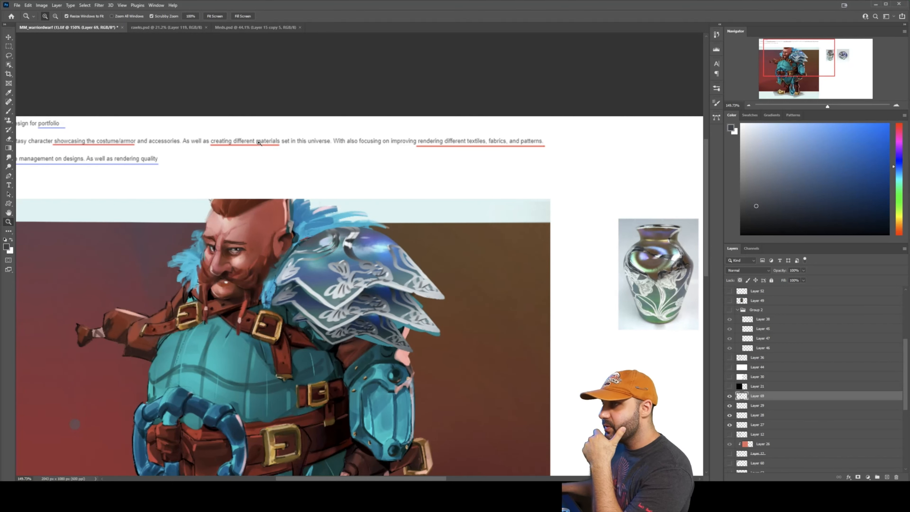